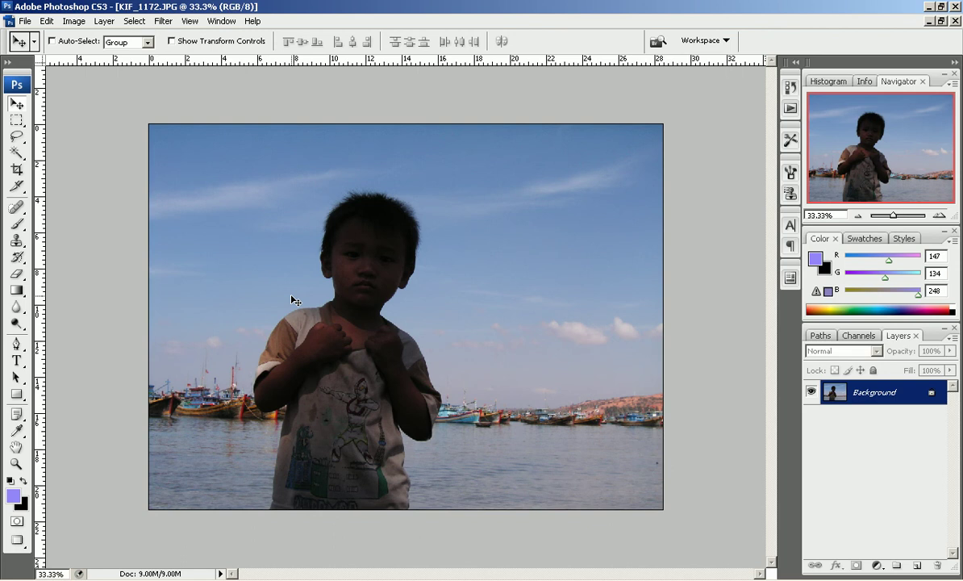
Step: Duplicate Background twice, blending the copies in Screen mode to brighten the photo
key(ctrl+j)
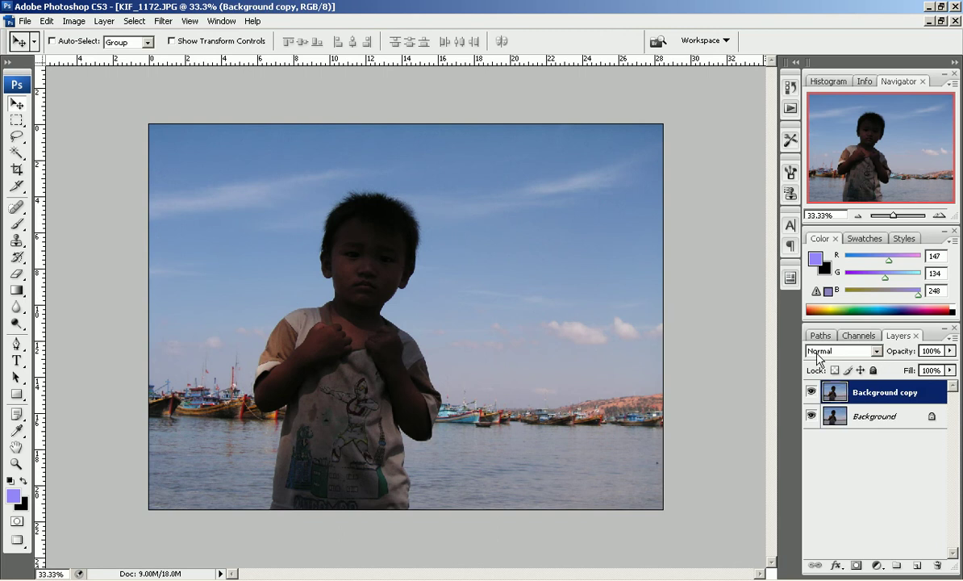
click(868, 355)
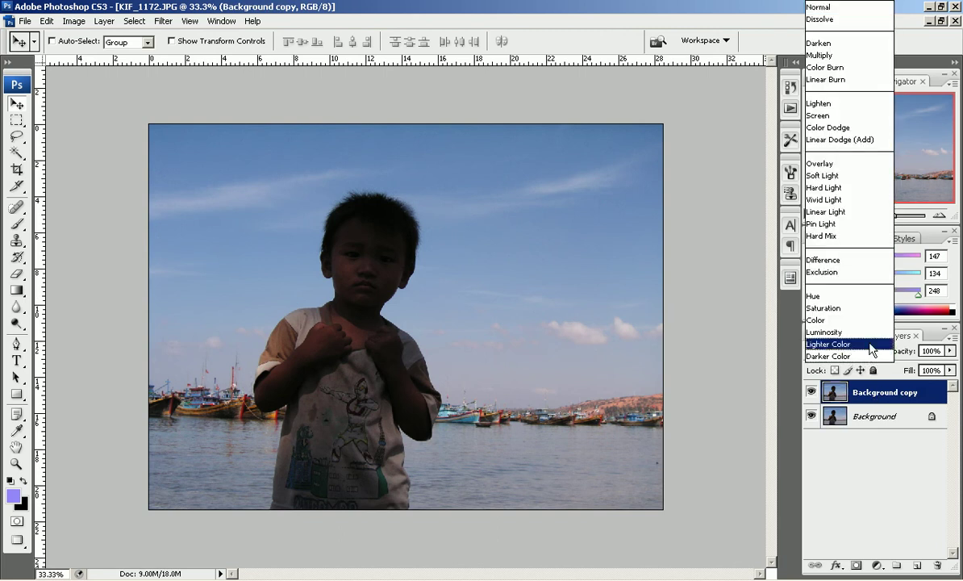
click(860, 118)
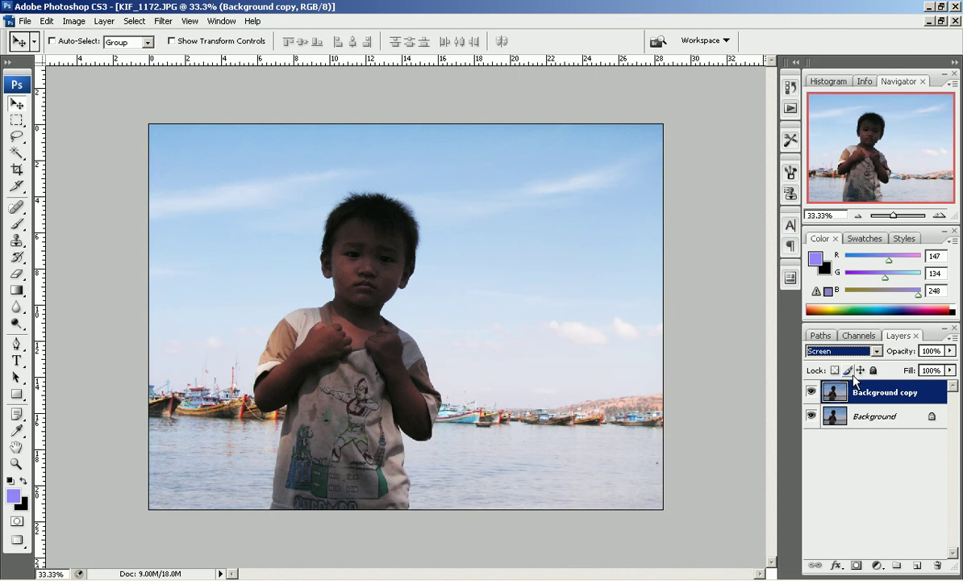
key(ctrl+j)
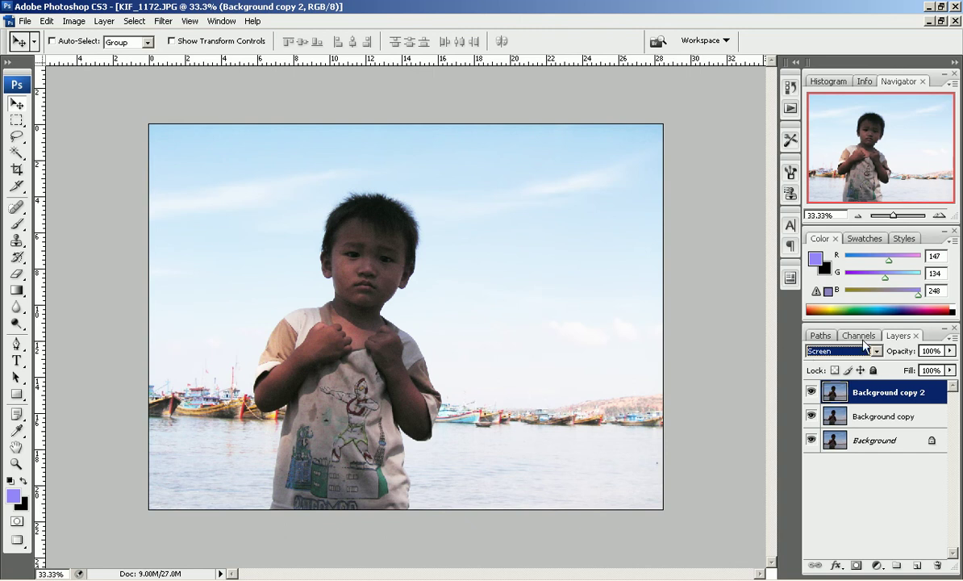
Step: Compare the Red, Green and Blue channels individually in the Channels panel
click(858, 336)
click(879, 428)
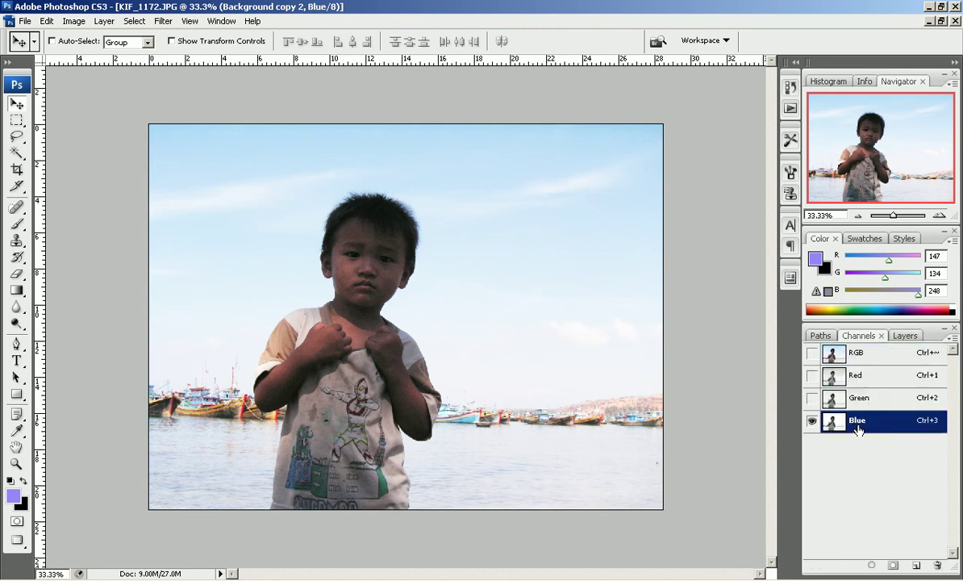
click(861, 401)
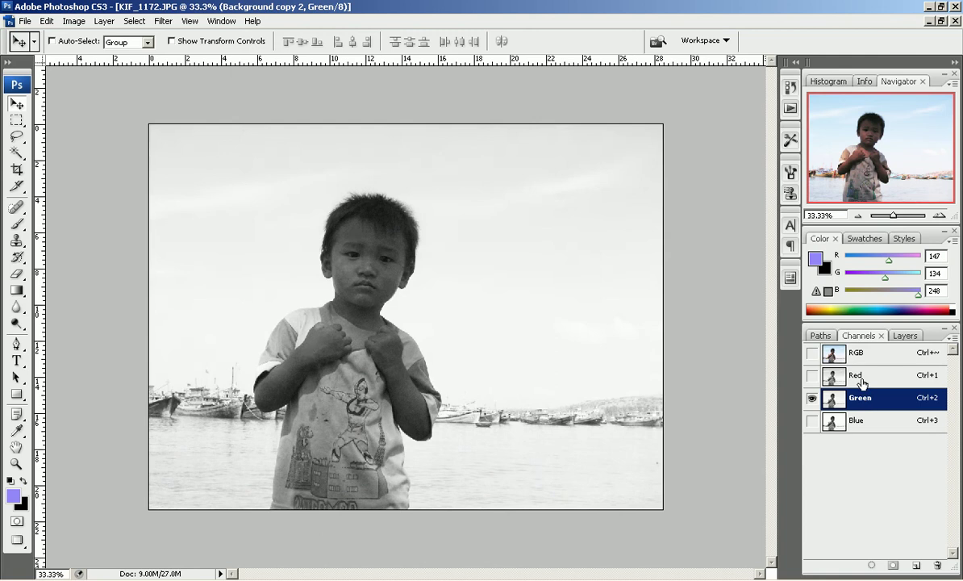
click(859, 378)
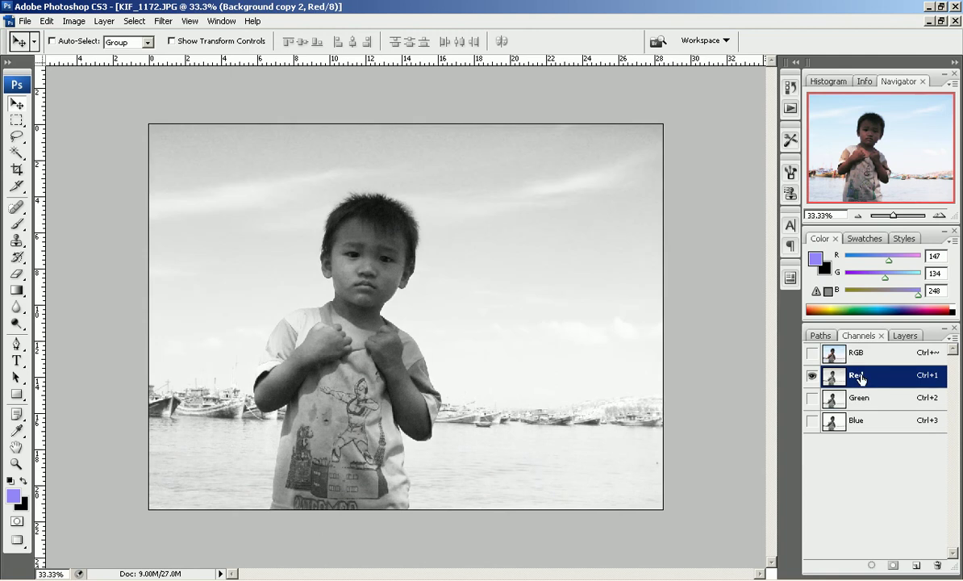
click(857, 422)
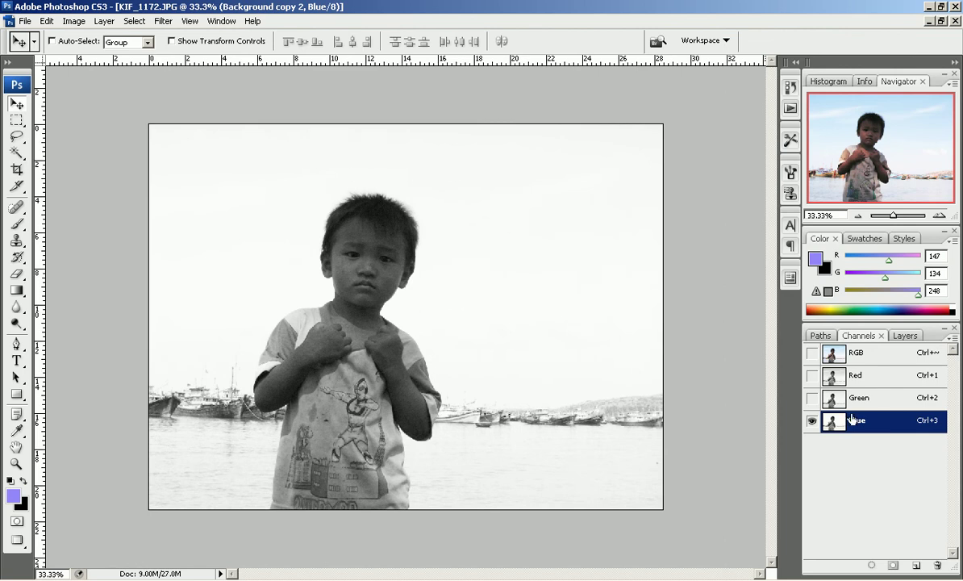
Step: Duplicate the Blue channel and rename the copy 'mask'
mouse_move(870, 424)
mouse_down()
mouse_move(930, 468)
mouse_move(917, 564)
mouse_up()
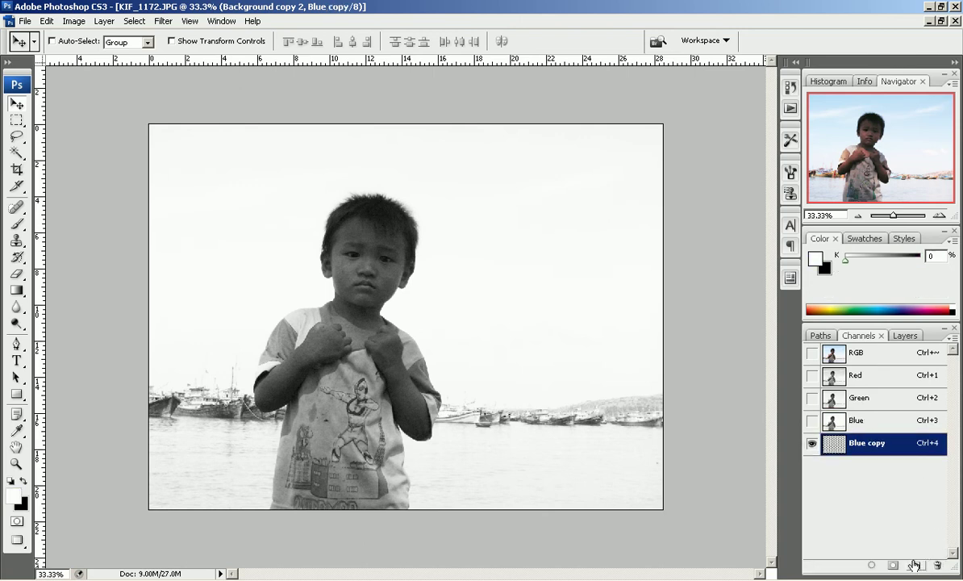
double_click(861, 444)
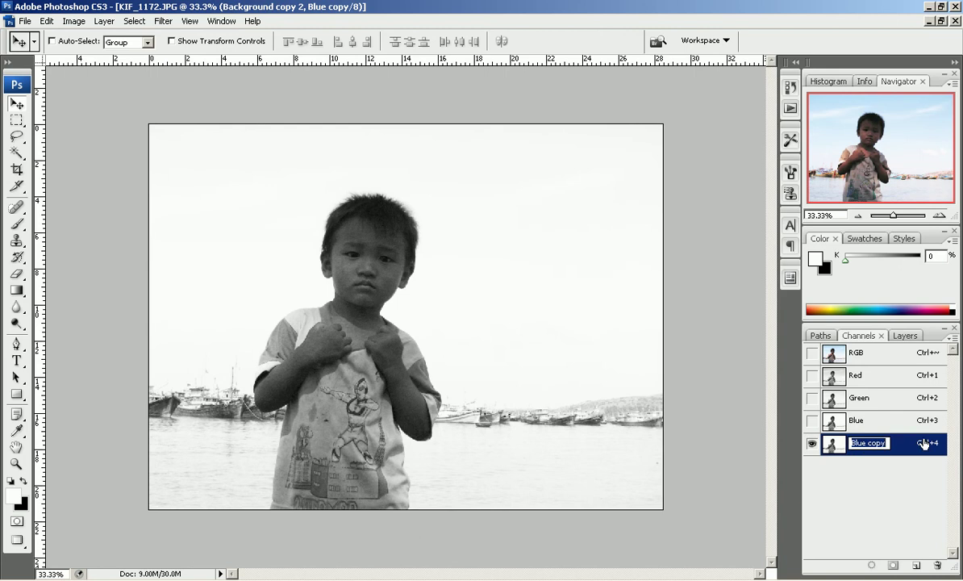
text(mask)
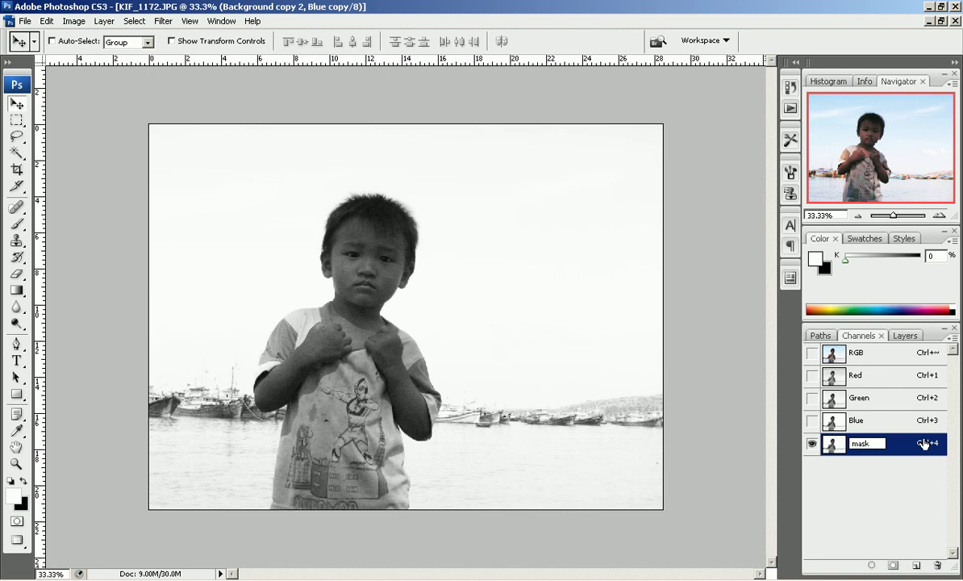
key(Return)
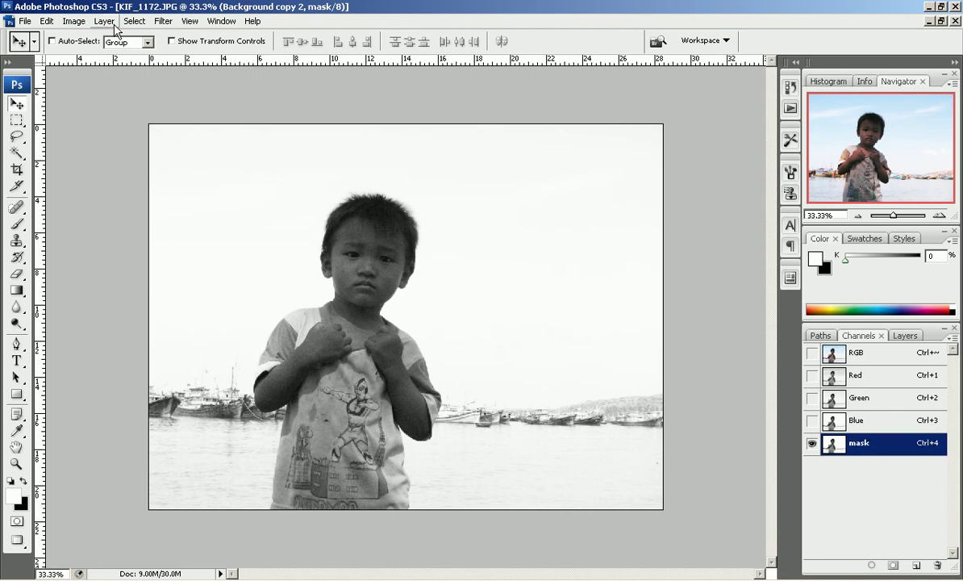
Step: Apply Brightness/Contrast of +11 brightness and +43 contrast to the mask channel
click(75, 23)
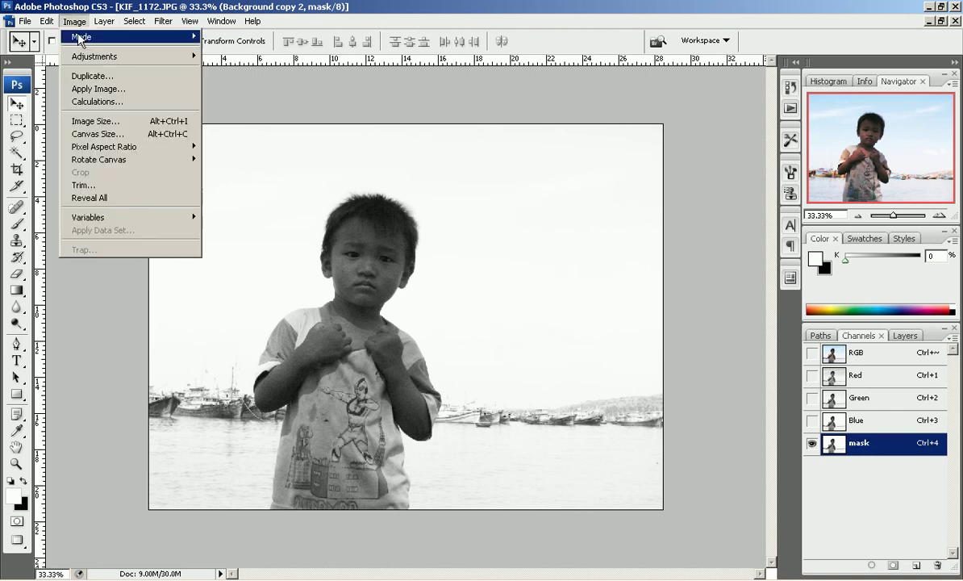
mouse_move(129, 56)
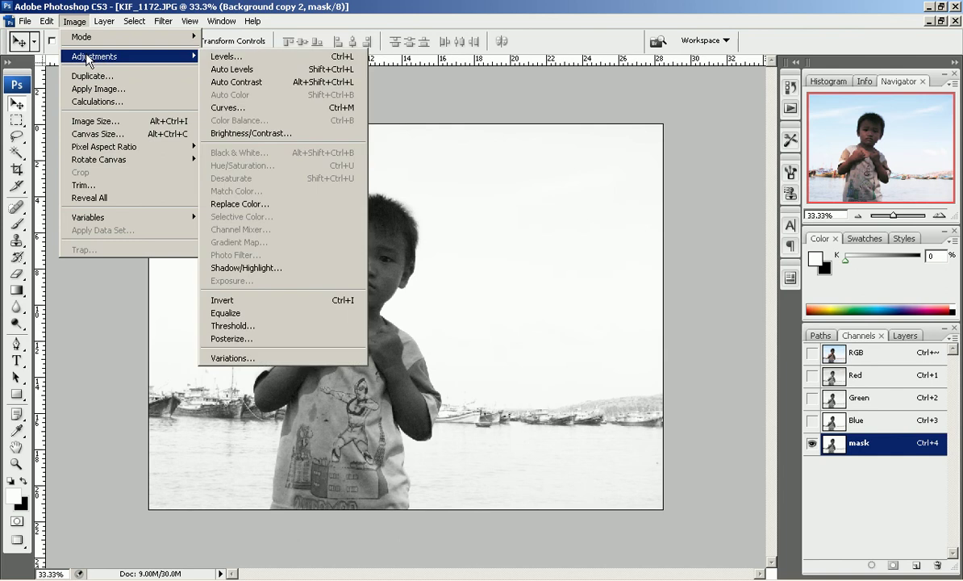
click(269, 134)
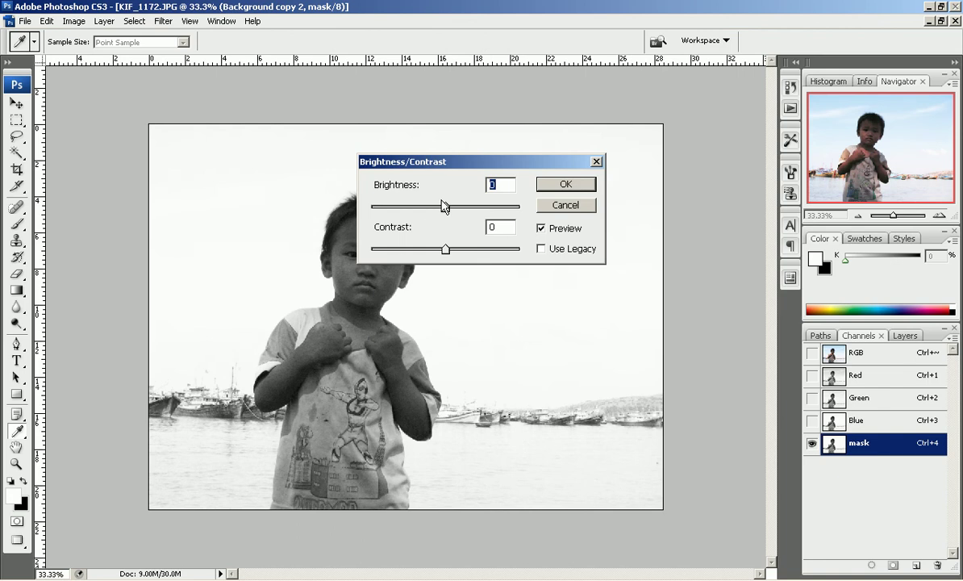
mouse_move(448, 209)
mouse_down()
mouse_move(459, 211)
mouse_move(442, 207)
mouse_up()
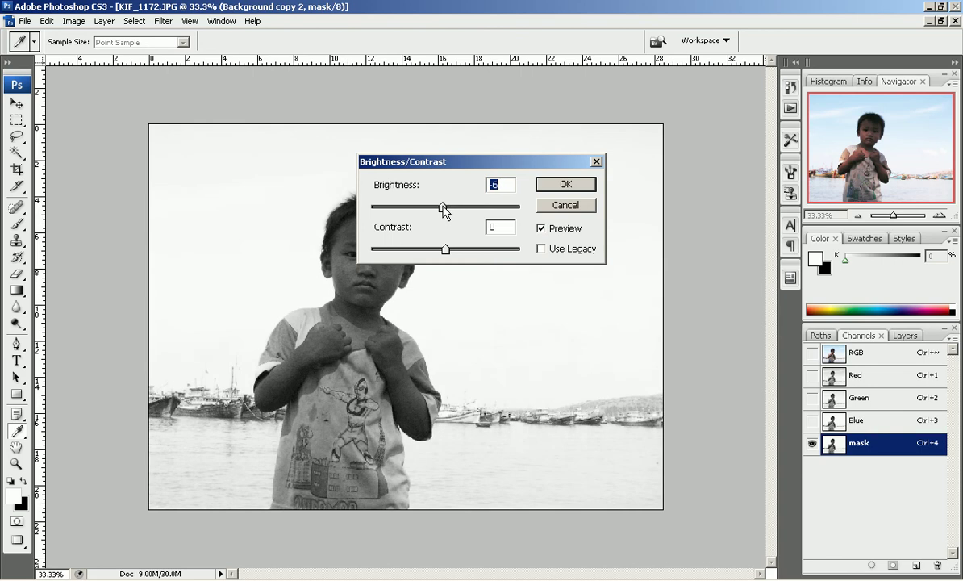
drag(445, 249, 477, 246)
drag(442, 206, 451, 207)
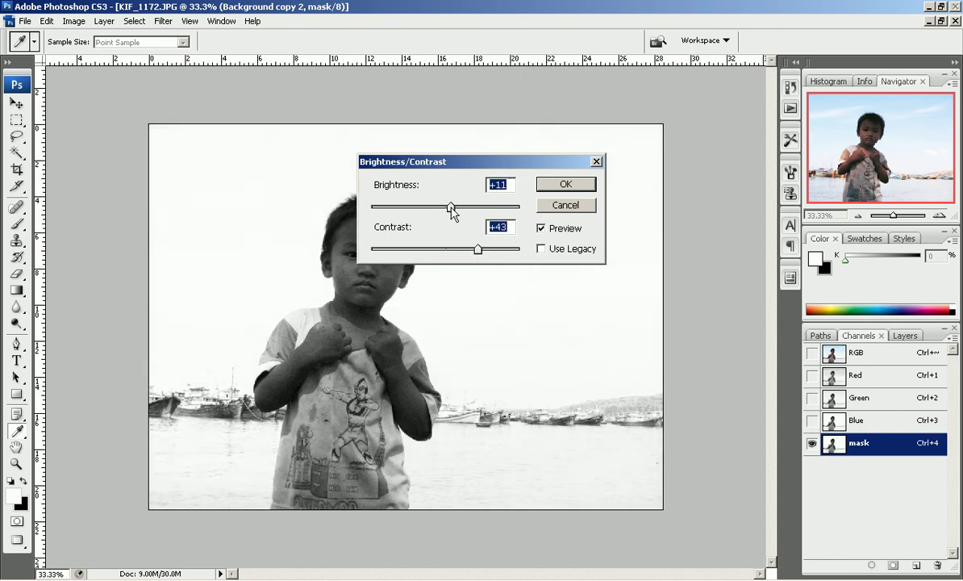
click(556, 184)
key(v)
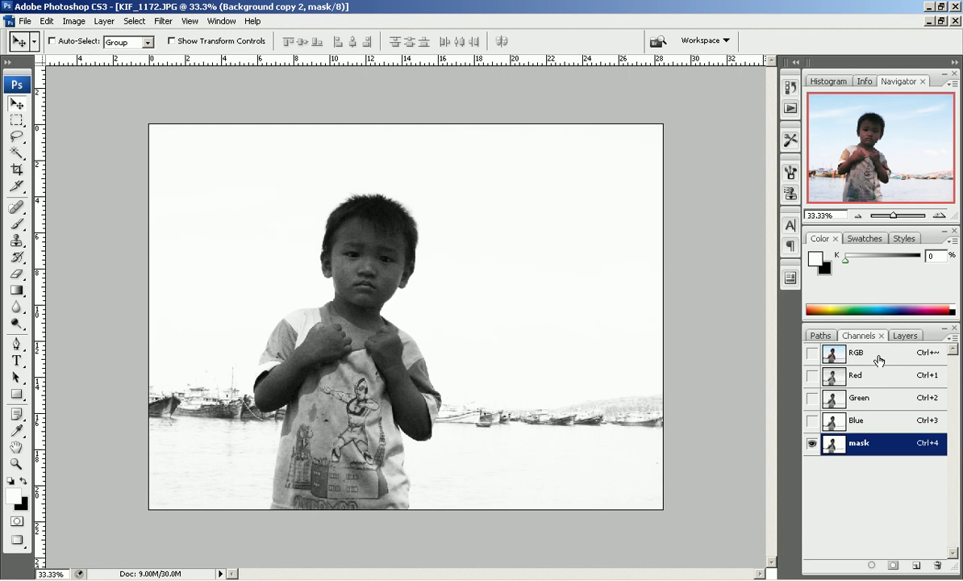
Step: Load the mask channel as a selection and turn it into Background copy 2's layer mask
ctrl+click(860, 454)
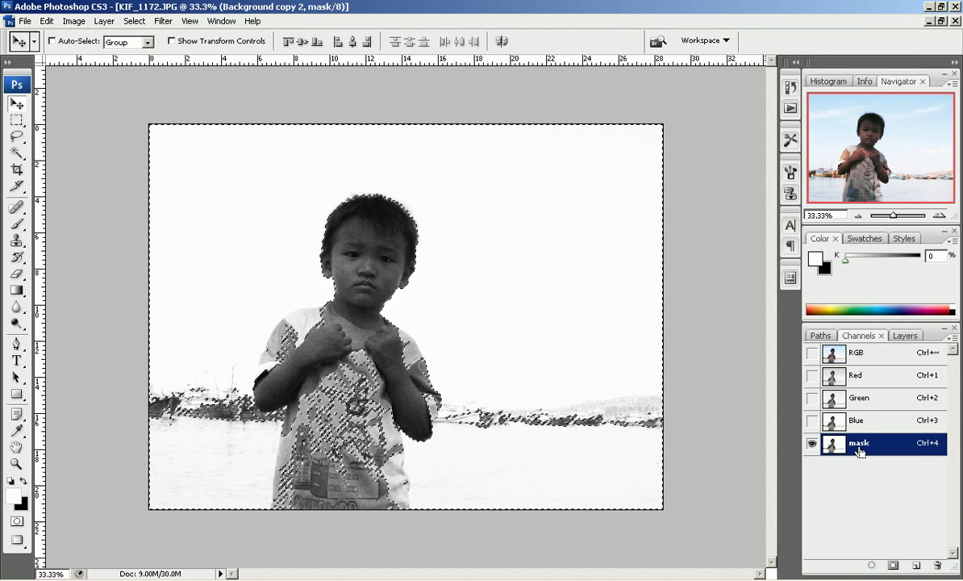
click(902, 335)
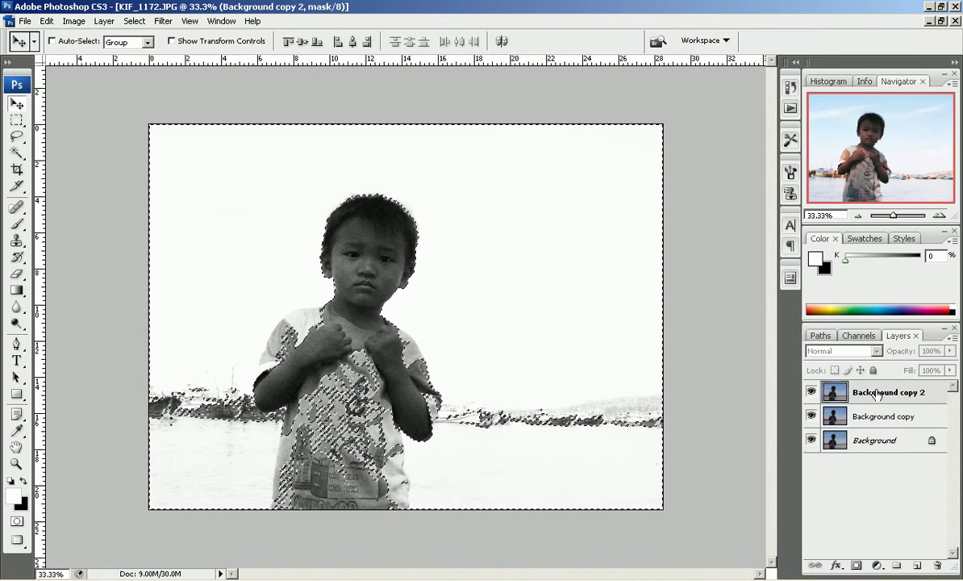
click(904, 395)
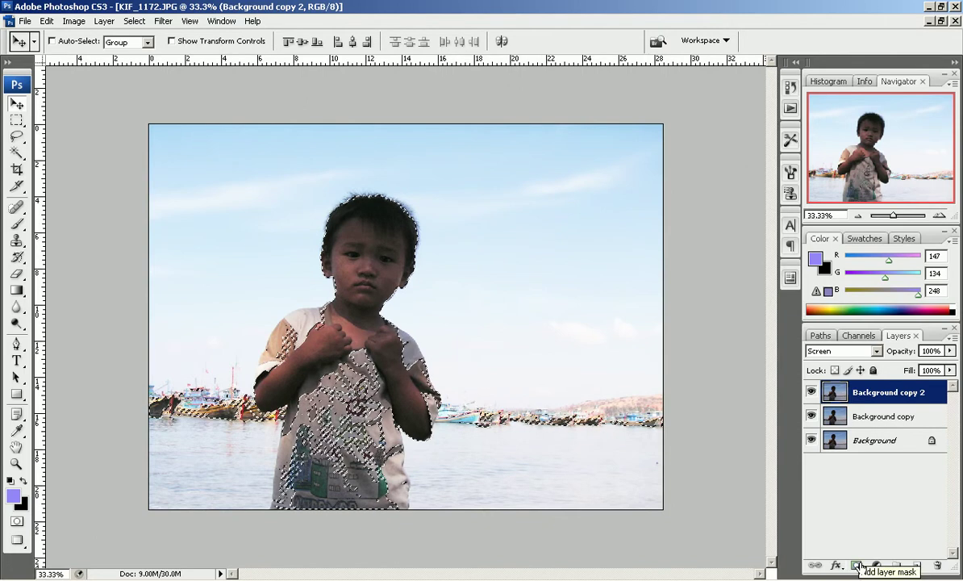
click(860, 567)
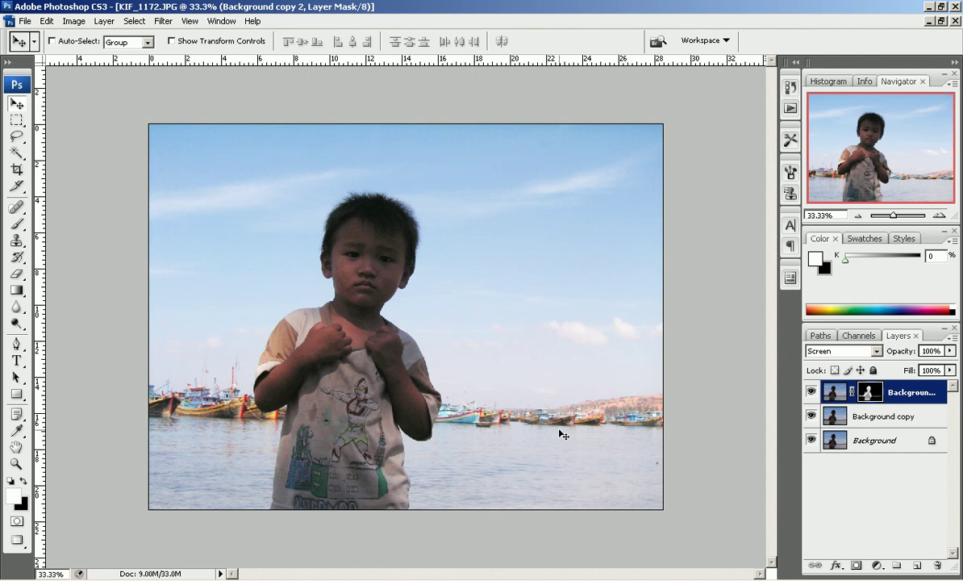
click(904, 416)
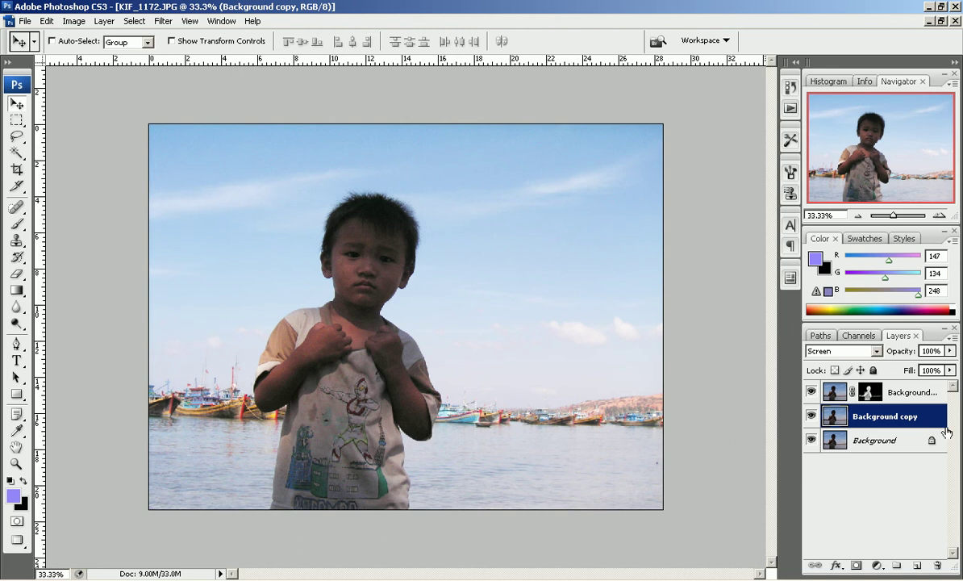
Step: Create Background copy 3 in Overlay mode, then select the inverse of the top layer's mask
key(ctrl+j)
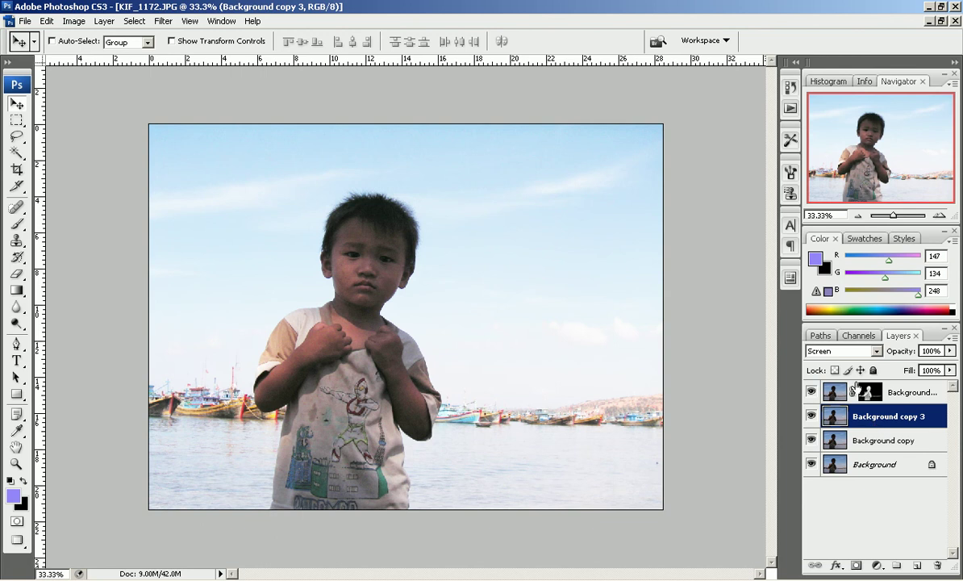
click(822, 351)
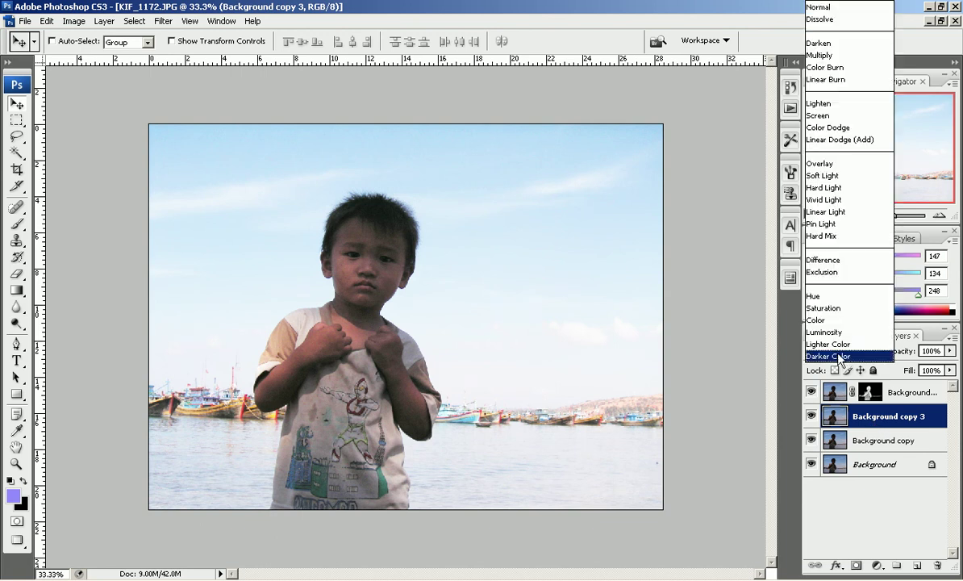
click(841, 164)
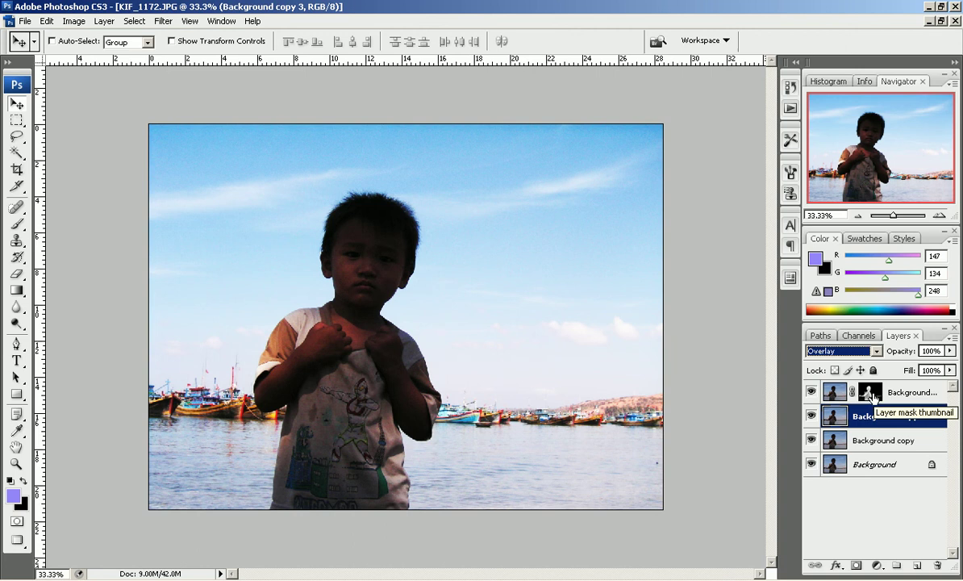
ctrl+click(870, 392)
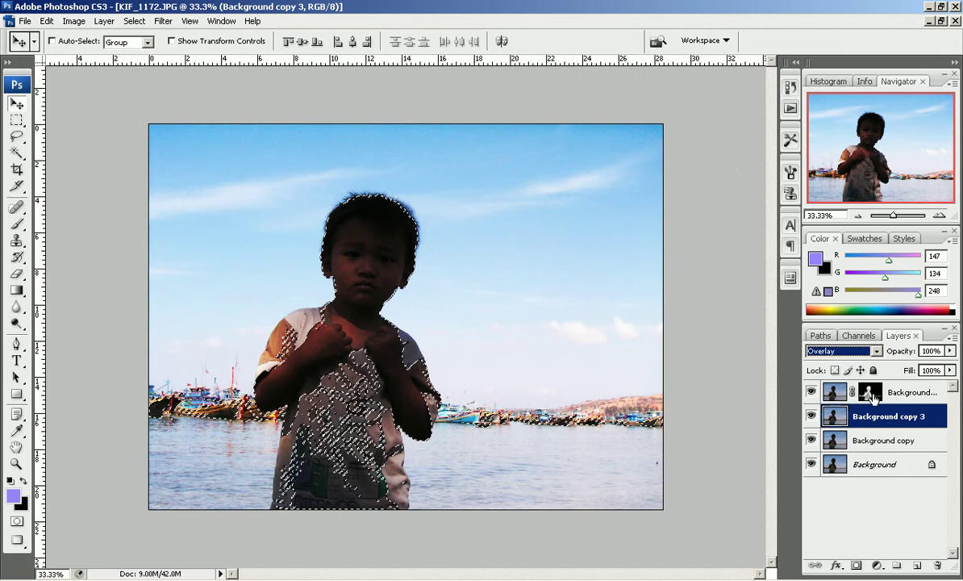
key(ctrl+shift+i)
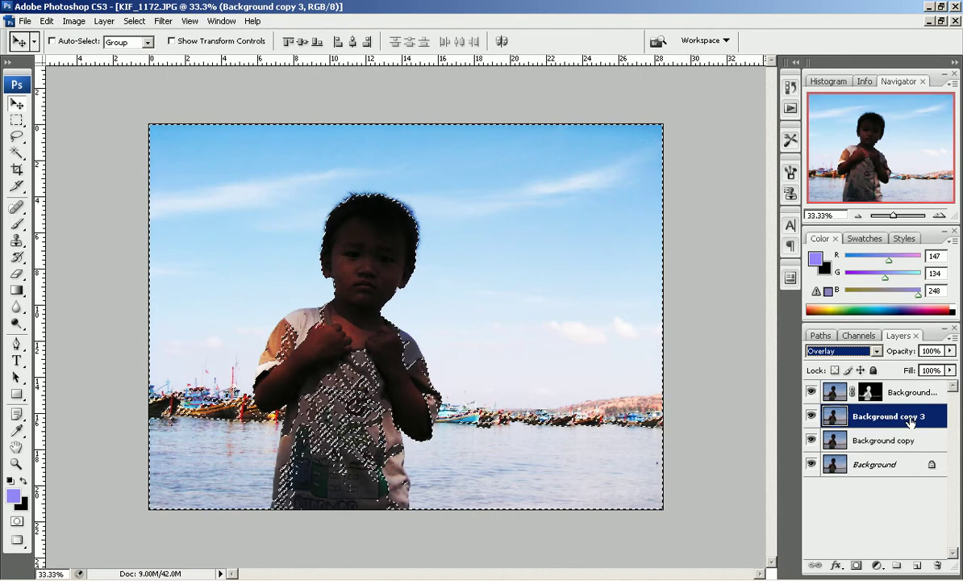
Step: Add a layer mask to Background copy 3 and set the Eraser to 50% hardness and opacity
click(857, 565)
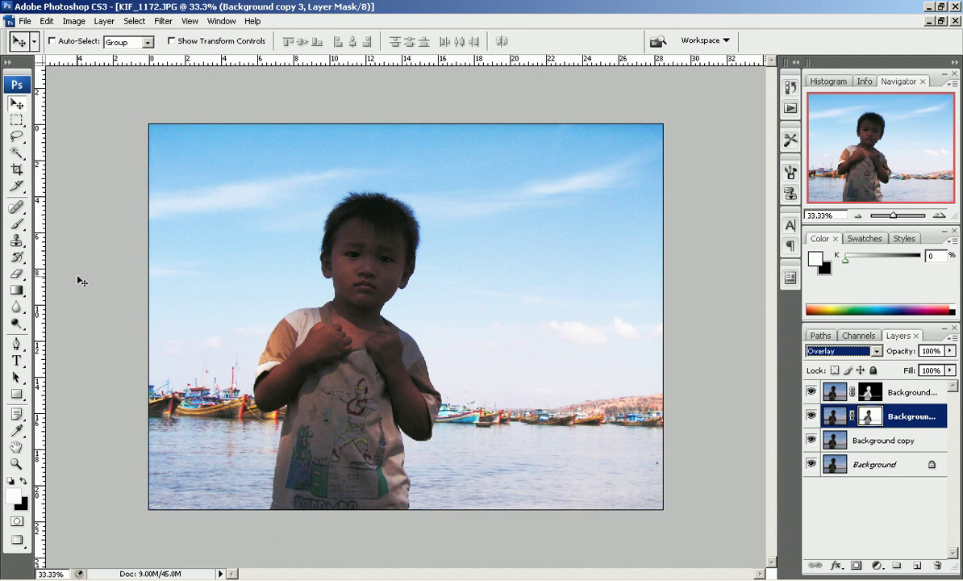
click(17, 275)
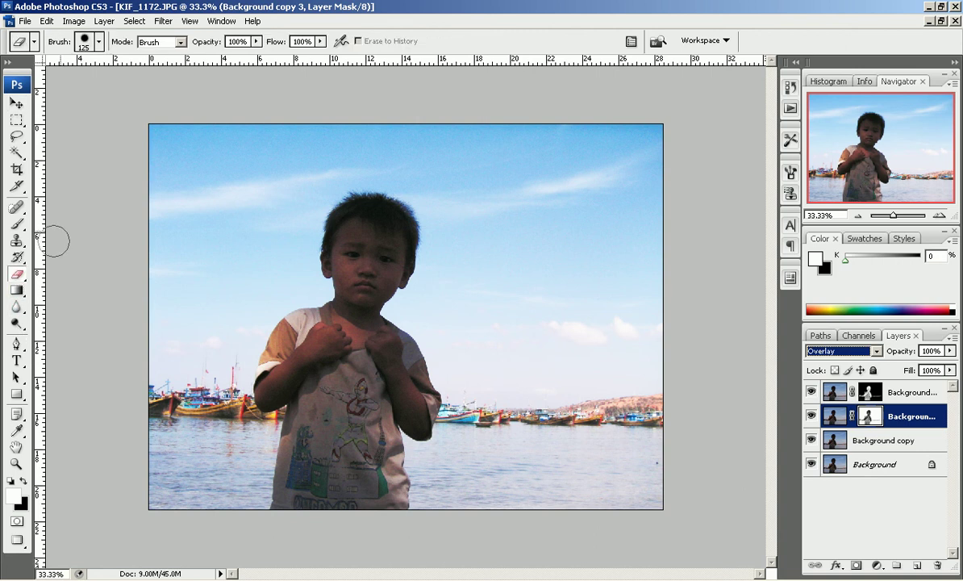
click(91, 42)
drag(120, 134, 106, 135)
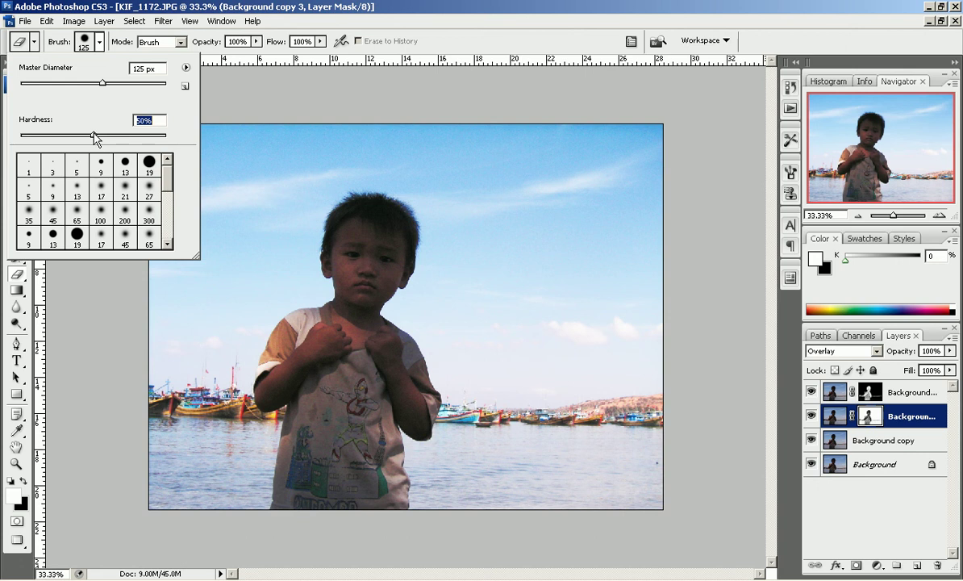
key(Return)
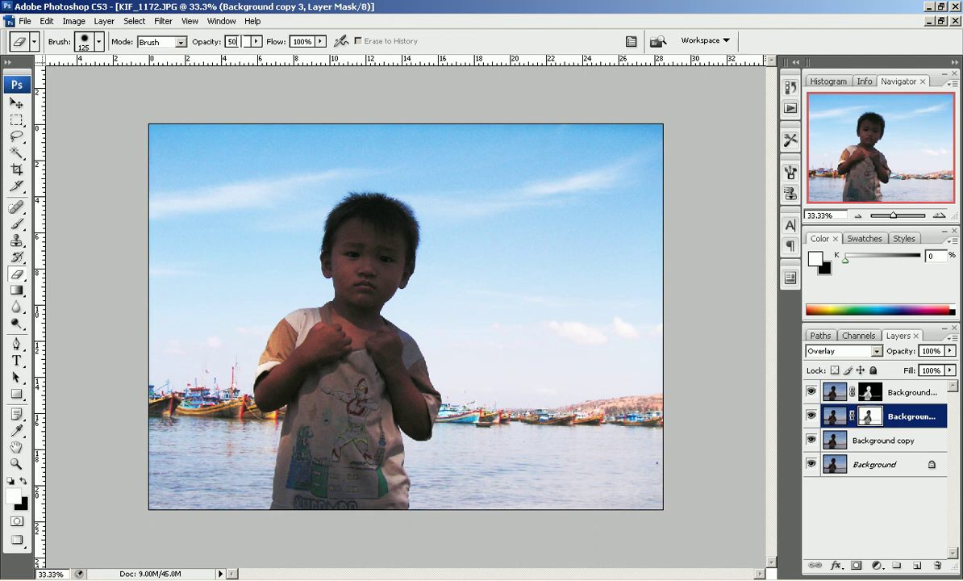
Step: Erase the Overlay layer's mask over the boy's face, fists and shirt with a 200 px brush
drag(355, 221, 378, 257)
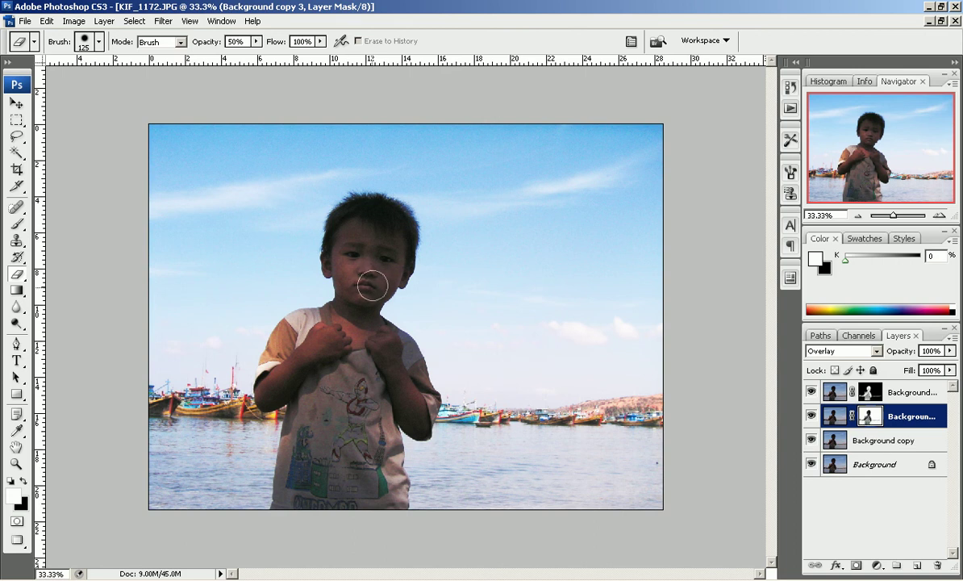
mouse_move(331, 344)
mouse_down()
mouse_move(395, 368)
mouse_move(347, 464)
mouse_up()
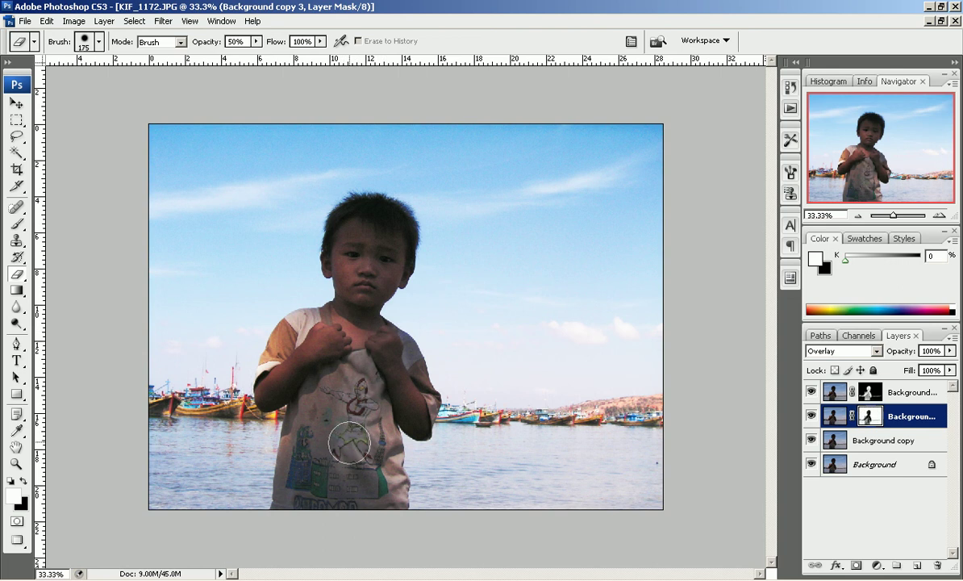
key(bracketright)
key(bracketright)
key(bracketright)
mouse_move(327, 433)
mouse_down()
mouse_move(365, 484)
mouse_move(346, 365)
mouse_move(388, 387)
mouse_move(364, 499)
mouse_move(322, 419)
mouse_move(312, 498)
mouse_move(299, 492)
mouse_move(320, 395)
mouse_move(310, 483)
mouse_up()
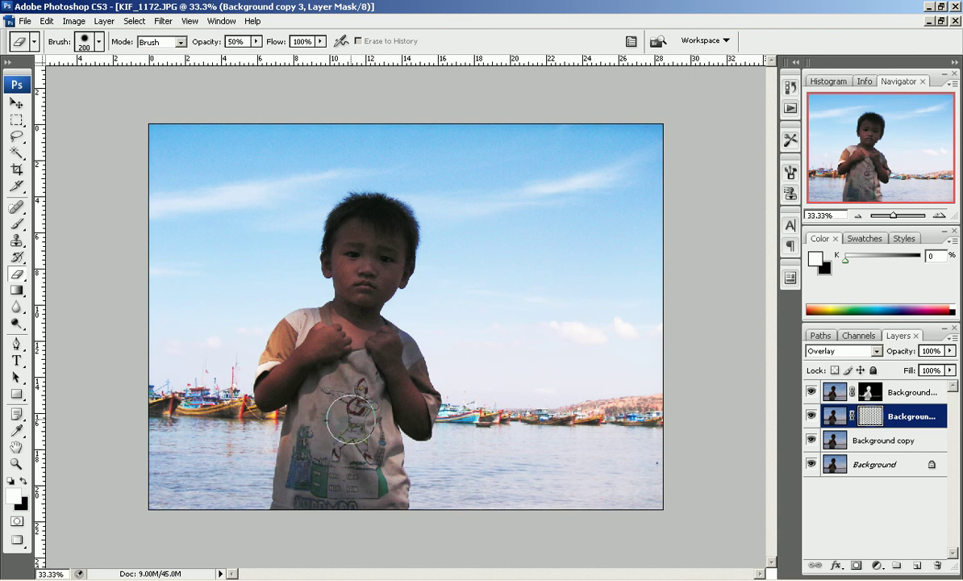
mouse_move(328, 356)
mouse_down()
mouse_move(266, 360)
mouse_move(268, 323)
mouse_up()
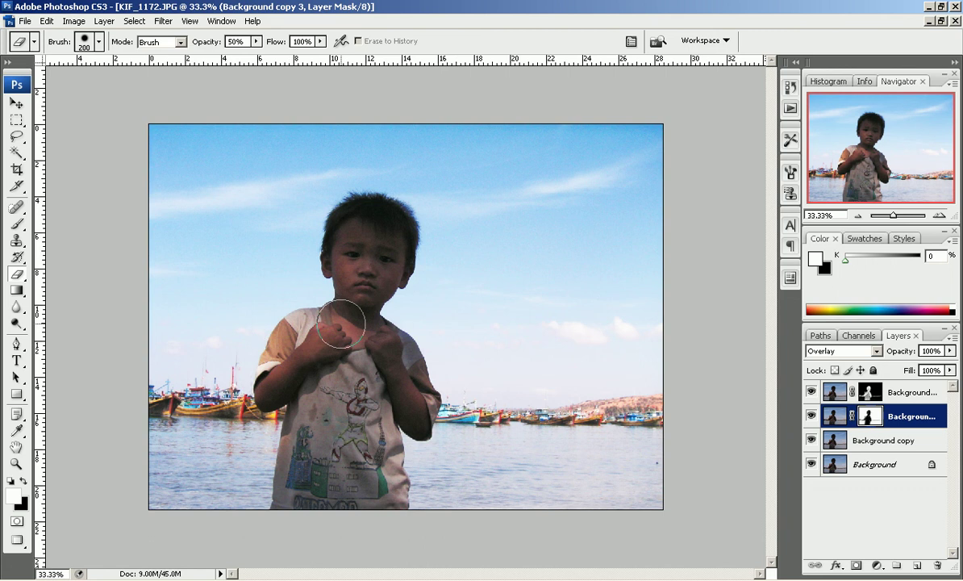
mouse_move(383, 256)
mouse_down()
mouse_move(344, 253)
mouse_move(369, 269)
mouse_move(350, 323)
mouse_move(404, 382)
mouse_move(363, 410)
mouse_up()
drag(377, 453, 347, 474)
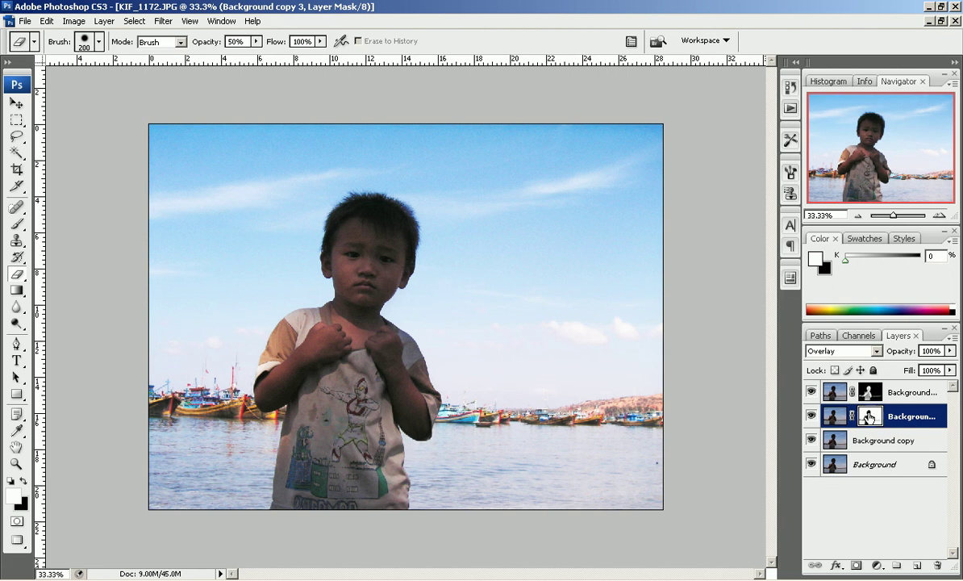
click(871, 392)
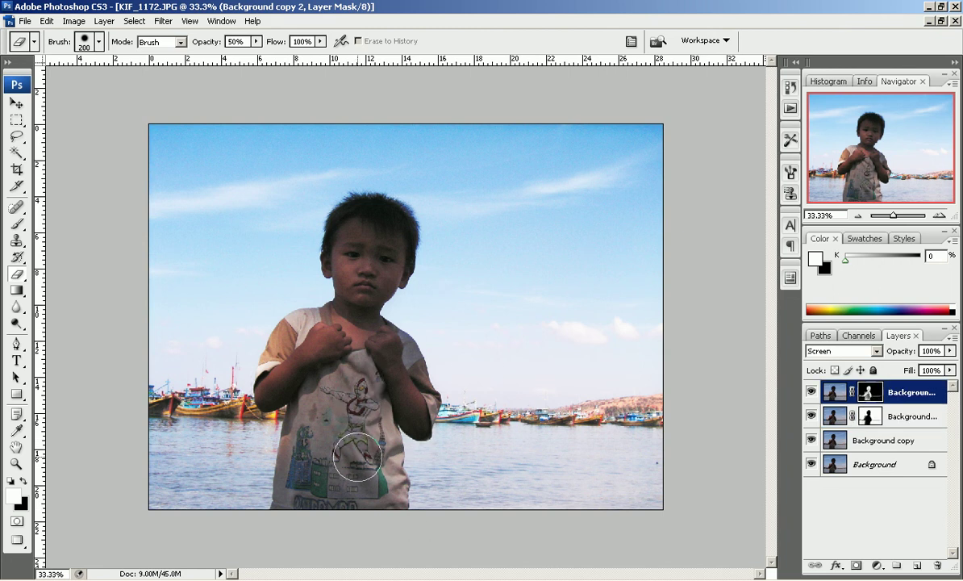
Step: With black as foreground, paint Background copy 2's mask over the boy's shirt, chest and fists
key(x)
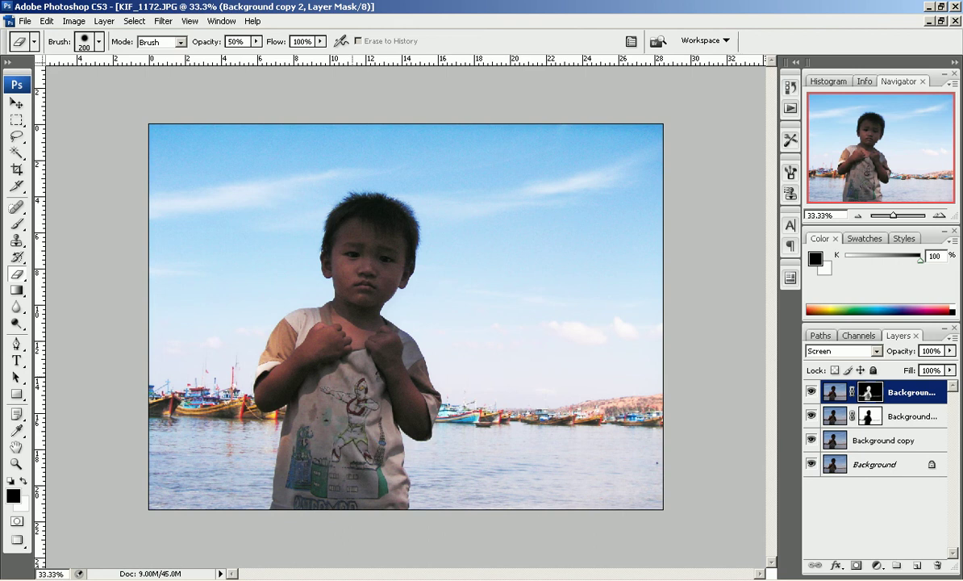
mouse_move(331, 438)
mouse_down()
mouse_move(305, 346)
mouse_move(297, 502)
mouse_move(393, 363)
mouse_move(383, 217)
mouse_move(366, 221)
mouse_move(361, 312)
mouse_move(302, 318)
mouse_move(270, 347)
mouse_move(320, 326)
mouse_move(381, 383)
mouse_move(372, 311)
mouse_move(383, 214)
mouse_move(329, 205)
mouse_move(357, 282)
mouse_up()
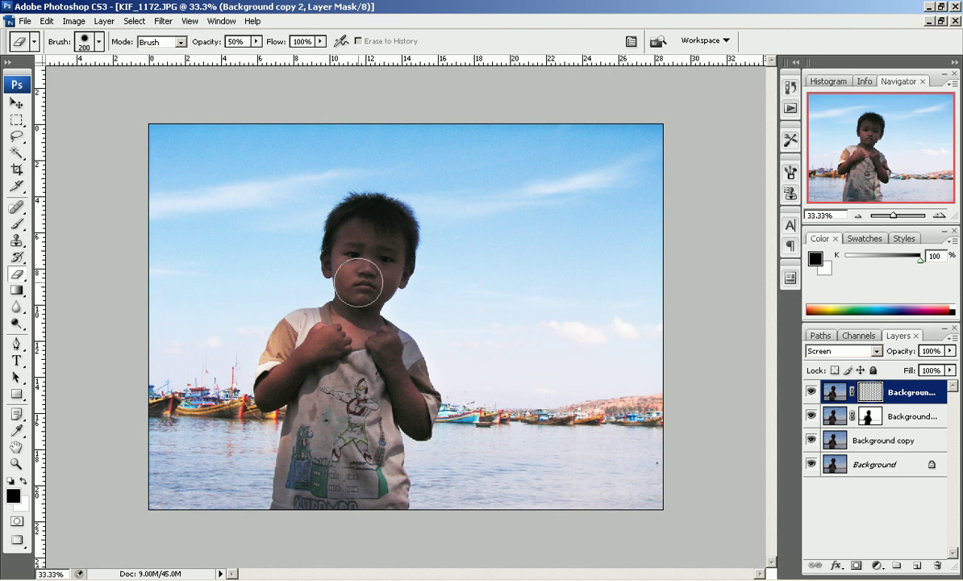
mouse_move(302, 355)
mouse_down()
mouse_move(308, 476)
mouse_move(362, 494)
mouse_move(367, 374)
mouse_up()
mouse_move(367, 450)
mouse_down()
mouse_move(294, 463)
mouse_move(287, 427)
mouse_move(317, 356)
mouse_move(348, 320)
mouse_move(379, 374)
mouse_move(395, 363)
mouse_move(341, 266)
mouse_move(384, 217)
mouse_move(348, 236)
mouse_move(369, 274)
mouse_move(324, 347)
mouse_move(297, 431)
mouse_move(337, 442)
mouse_move(330, 323)
mouse_up()
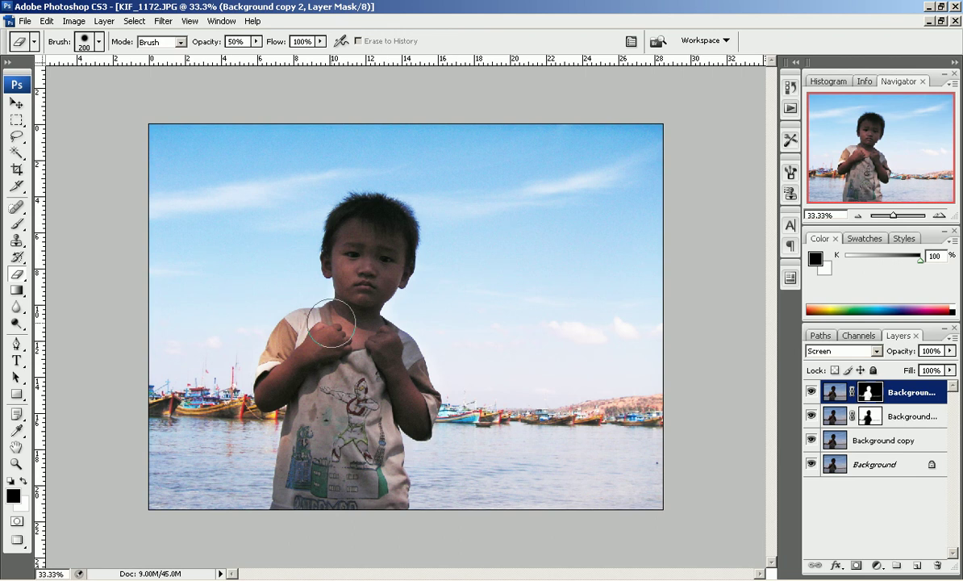
mouse_move(330, 322)
mouse_down()
mouse_move(289, 389)
mouse_move(374, 314)
mouse_move(395, 339)
mouse_up()
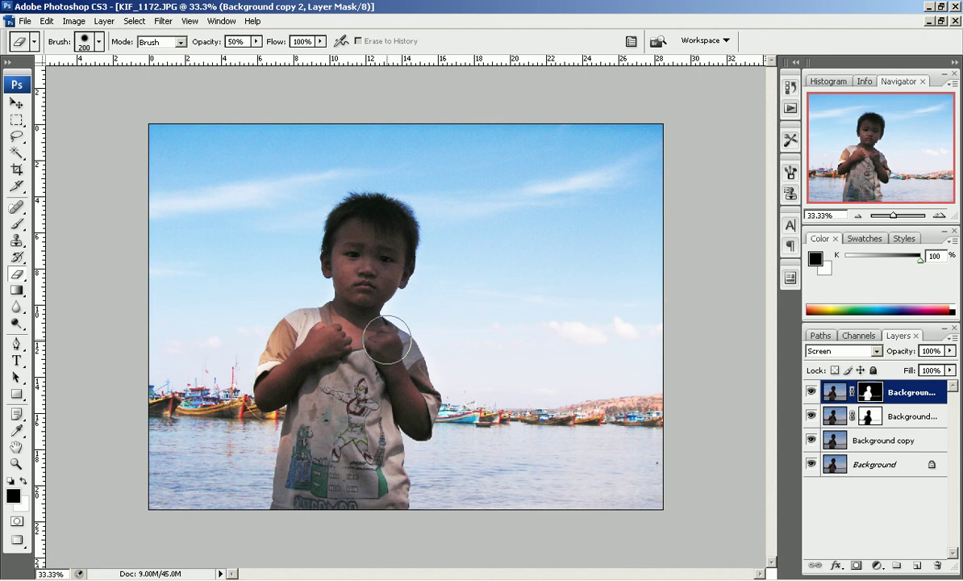
Step: Combine the layer masks as selections, then clear the selection
ctrl+click(870, 419)
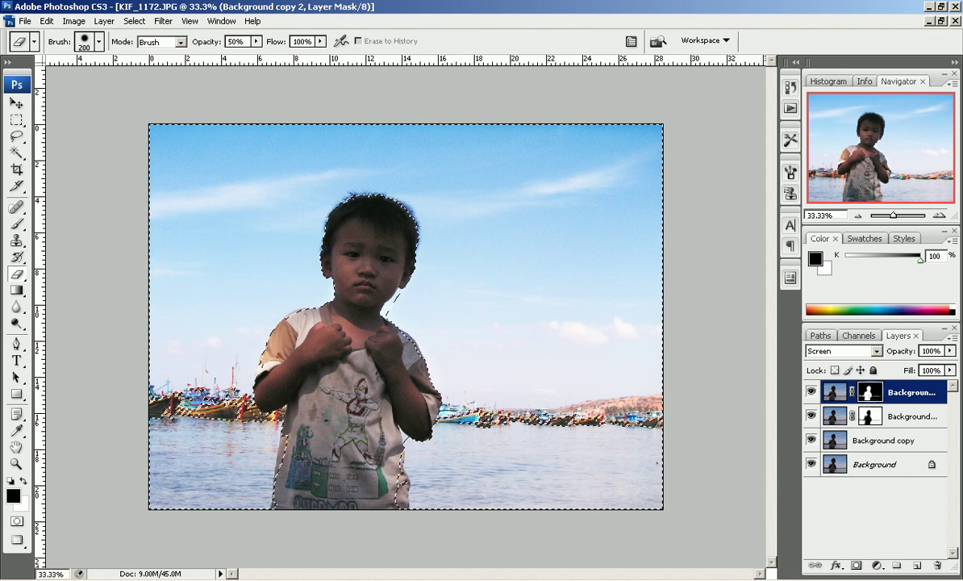
ctrl+click(873, 419)
ctrl+alt+click(870, 419)
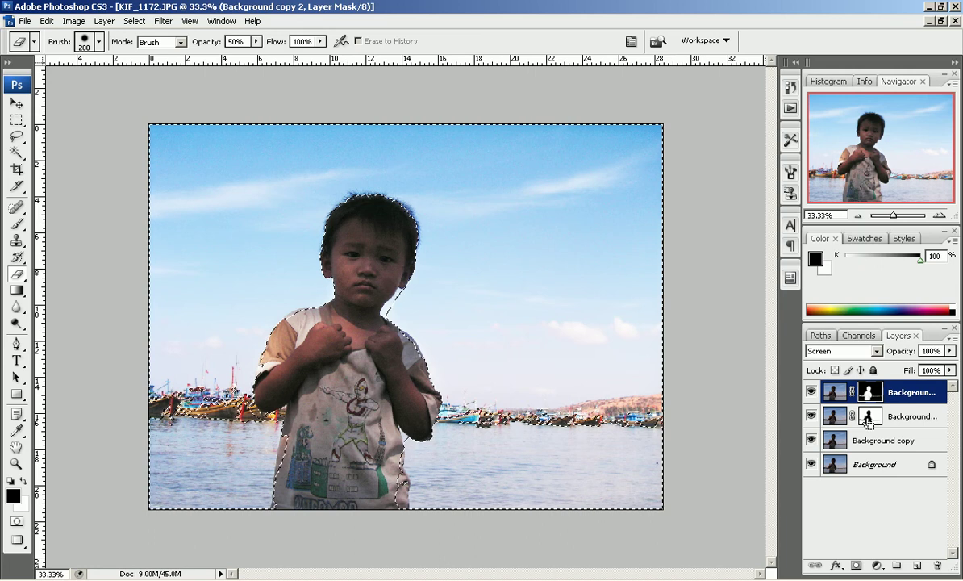
ctrl+alt+click(868, 392)
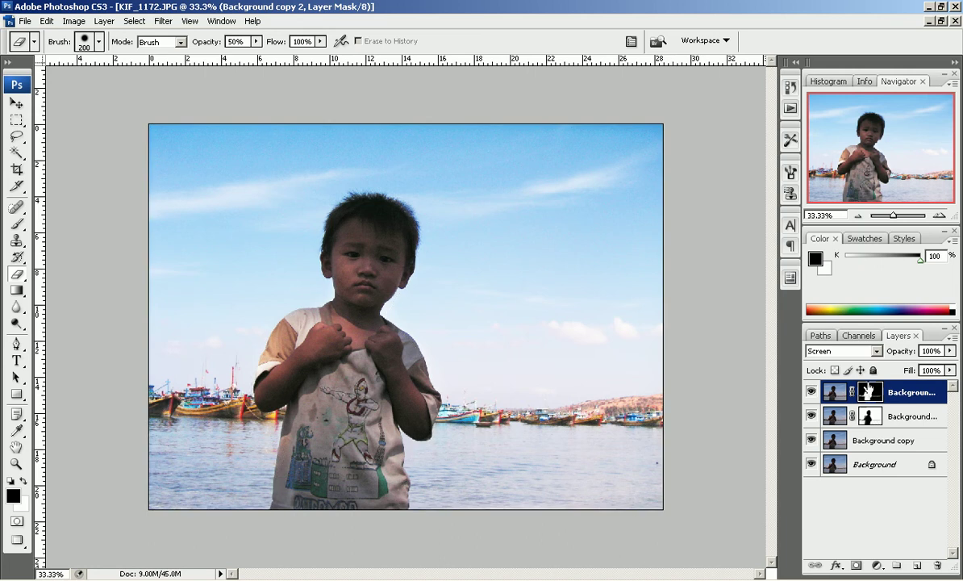
Step: Load the mask channel as a selection and target the Background copy layer
click(857, 336)
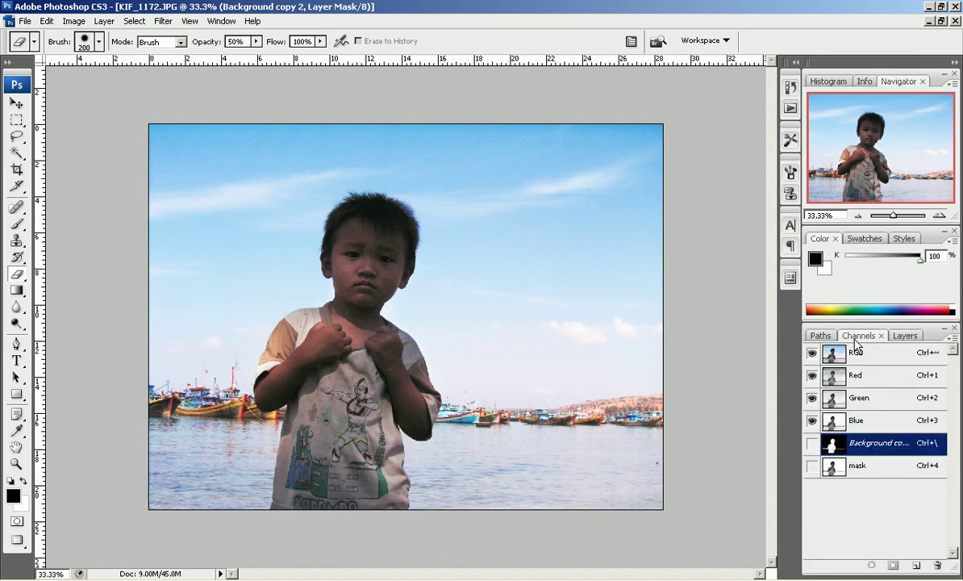
ctrl+click(847, 465)
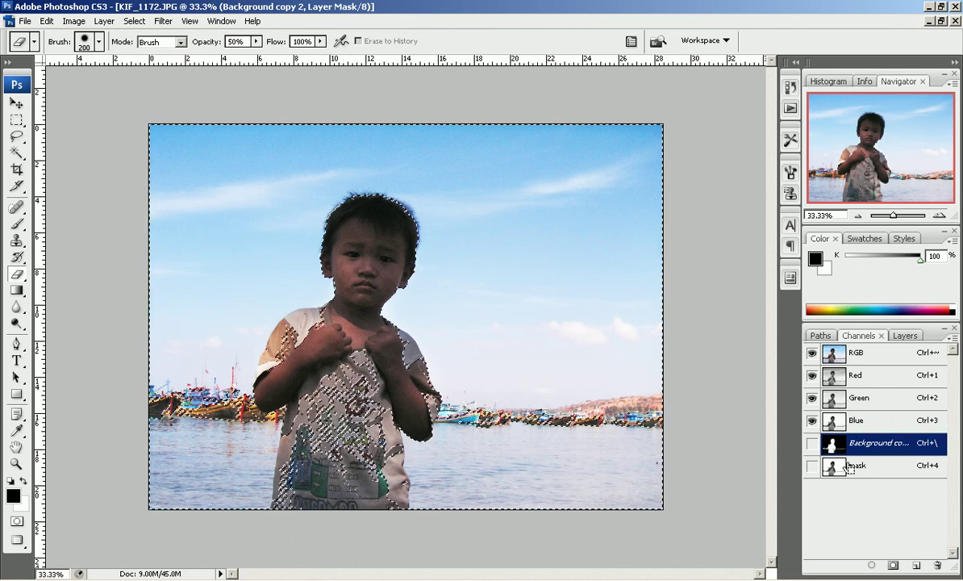
click(904, 335)
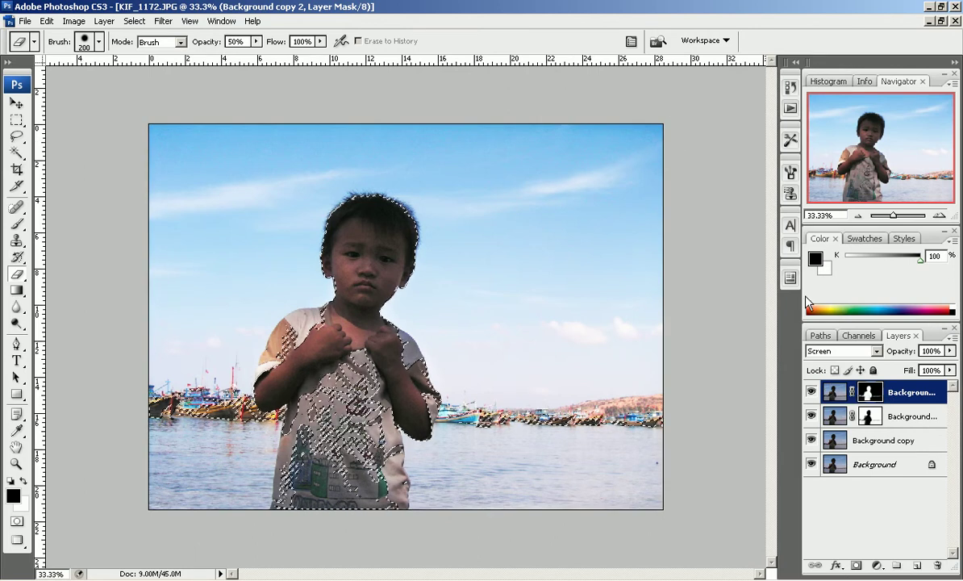
click(844, 441)
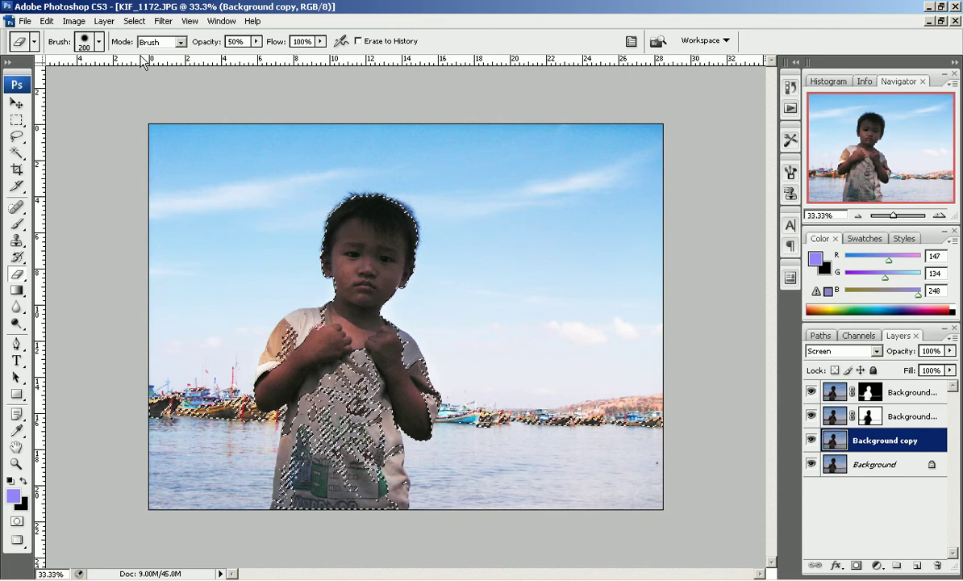
Step: Apply Brightness +21 and Contrast -38 to the selected boy on Background copy
click(73, 21)
mouse_move(94, 56)
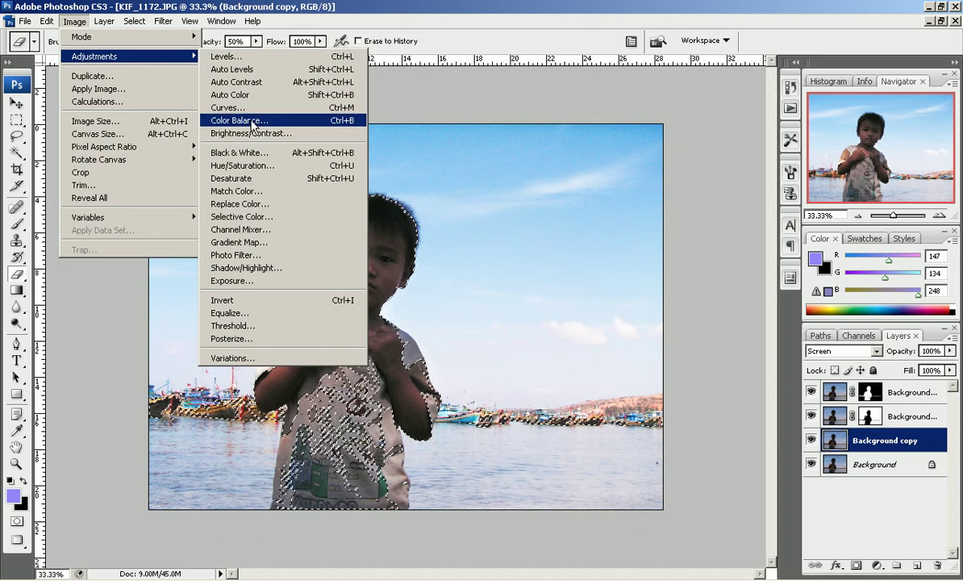
click(250, 133)
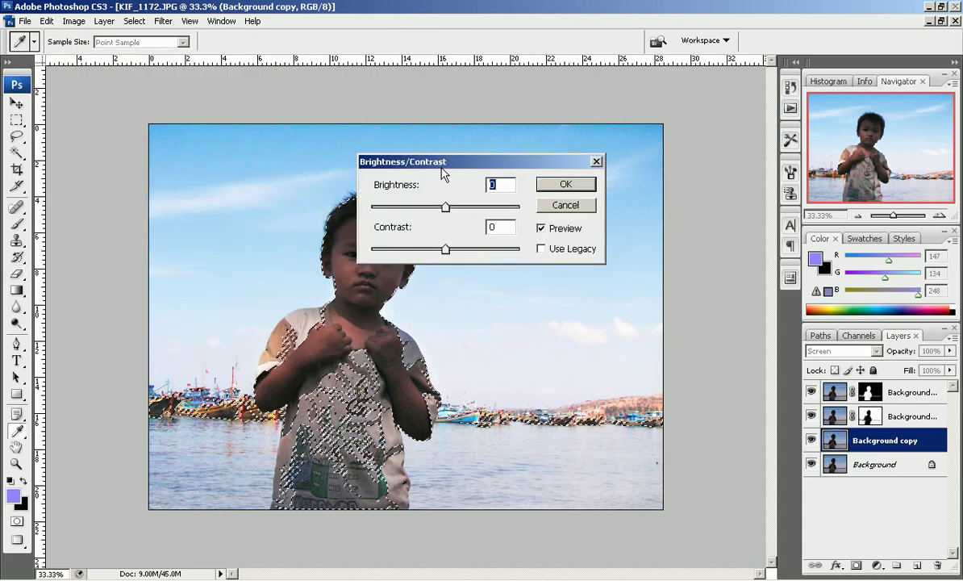
mouse_move(441, 168)
mouse_down()
mouse_move(527, 131)
mouse_move(528, 144)
mouse_up()
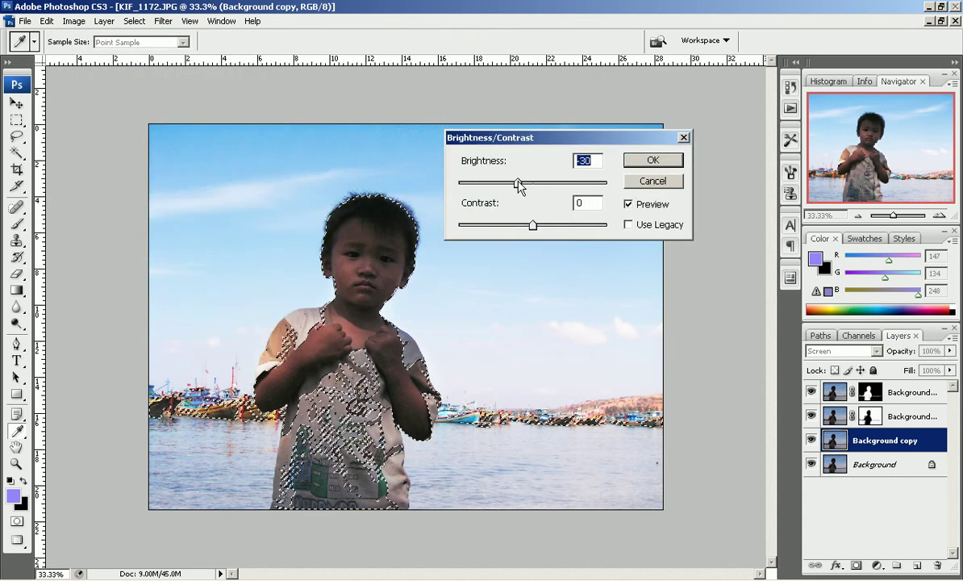
drag(518, 183, 560, 185)
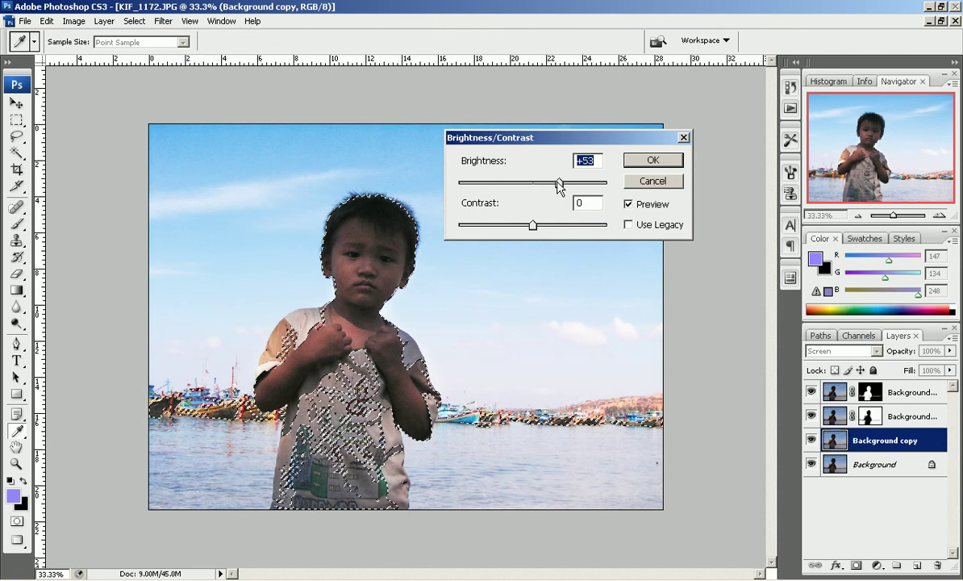
drag(533, 230, 568, 230)
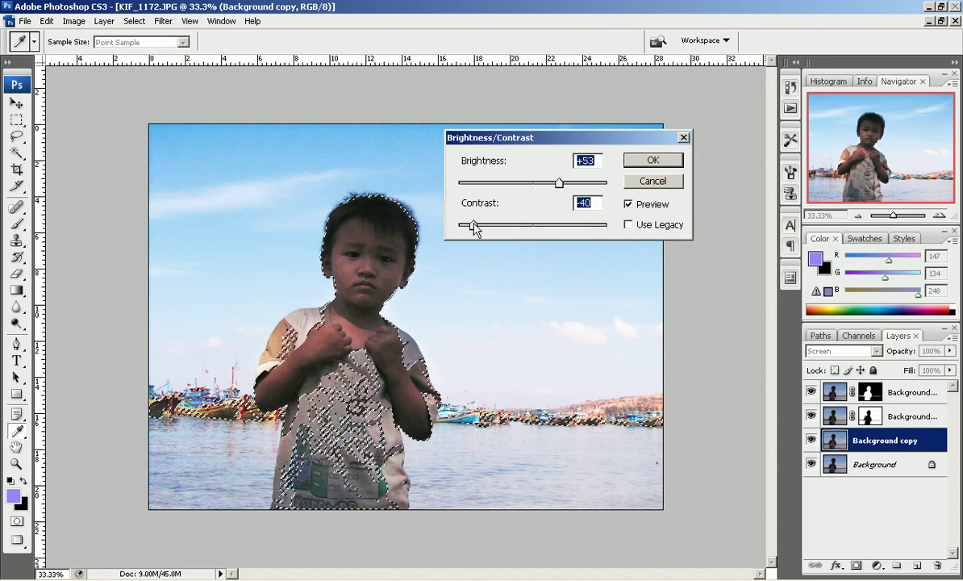
mouse_move(559, 184)
mouse_down()
mouse_move(581, 185)
mouse_move(538, 186)
mouse_up()
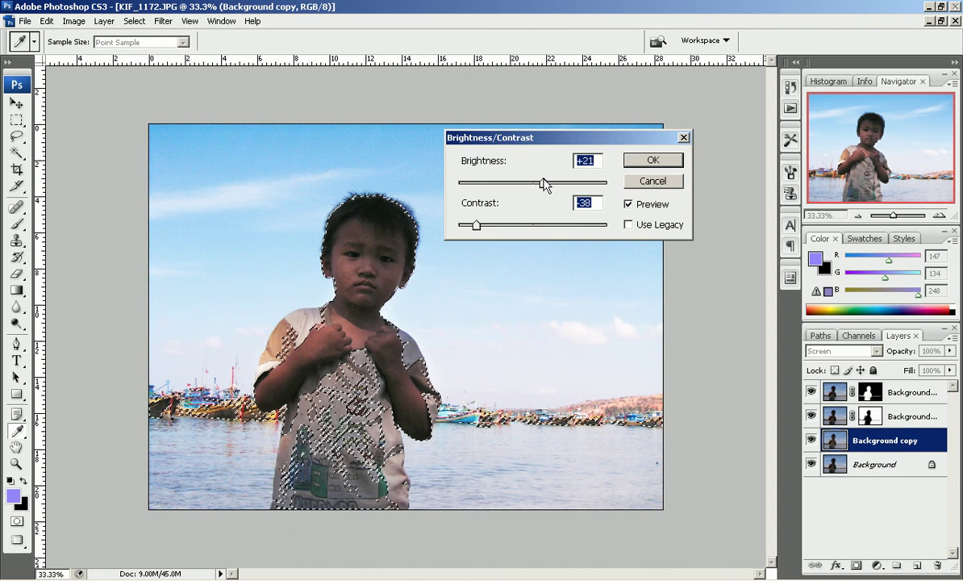
click(651, 161)
key(e)
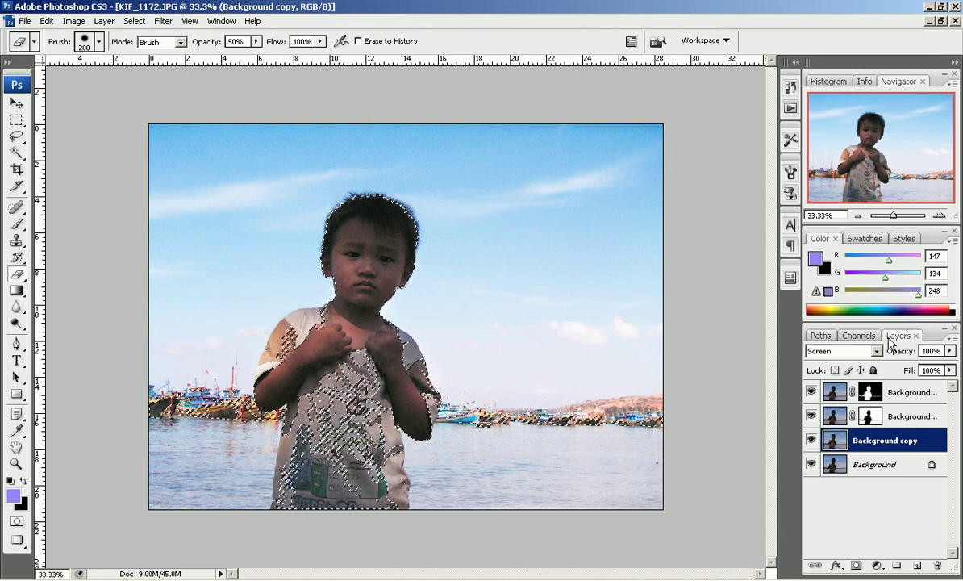
Step: Flatten the layers and add a Color Balance adjustment layer for the selected boy
click(954, 338)
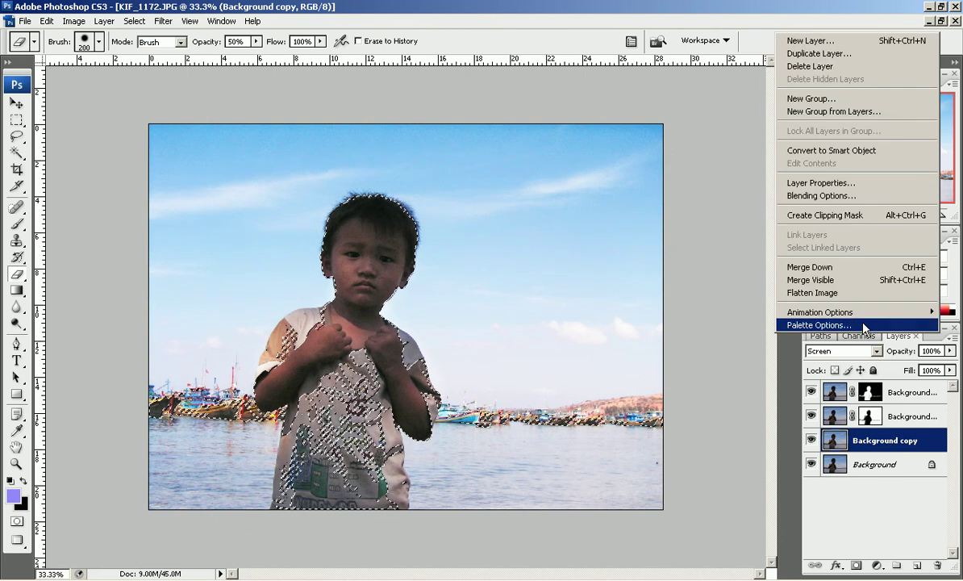
click(847, 292)
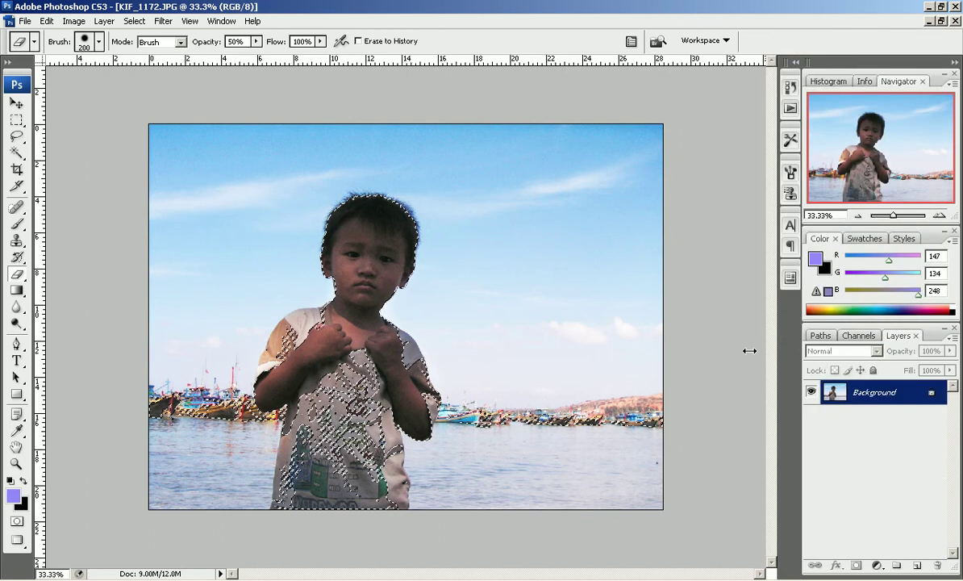
click(873, 563)
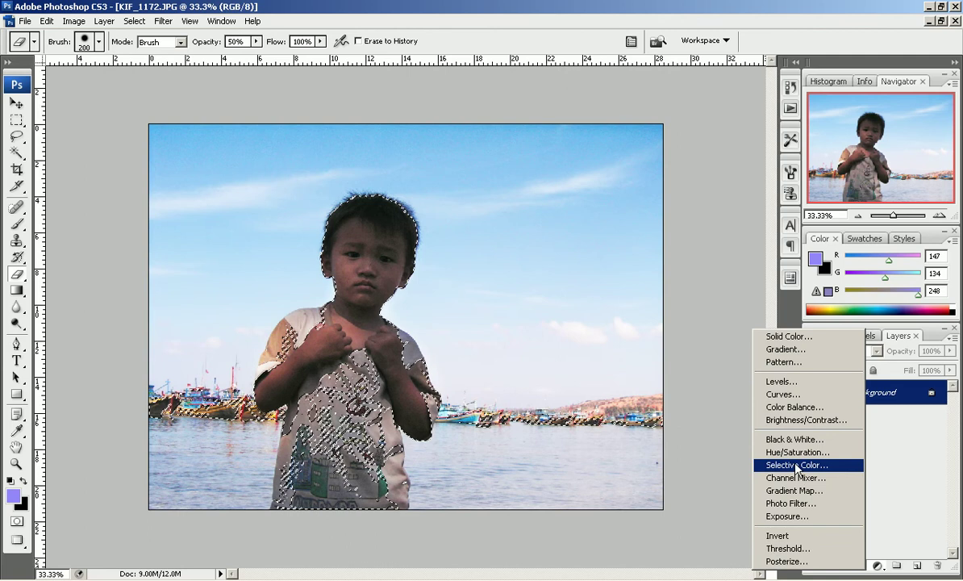
click(795, 409)
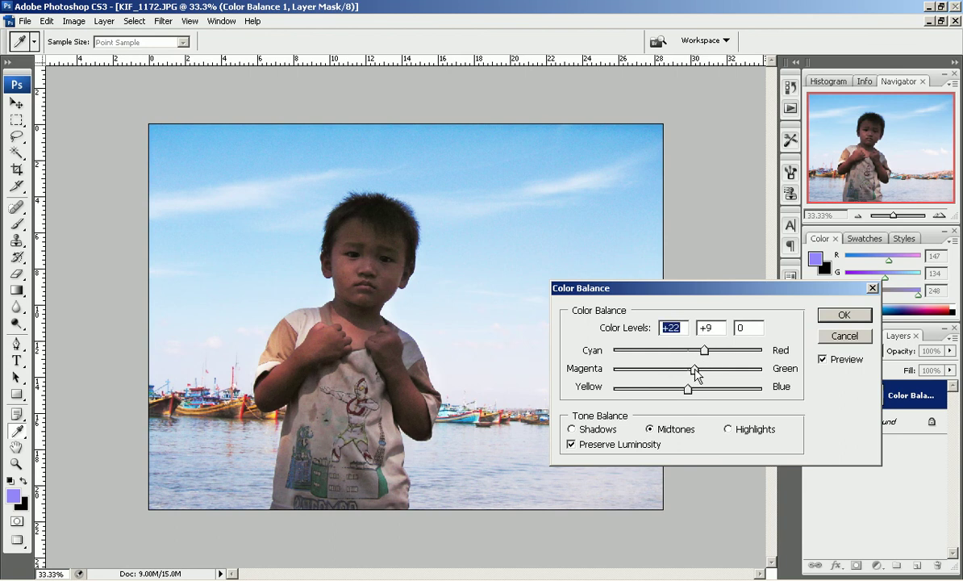
Step: Adjust the midtones and set the highlights to magenta–green -5 and yellow–blue -9
click(694, 370)
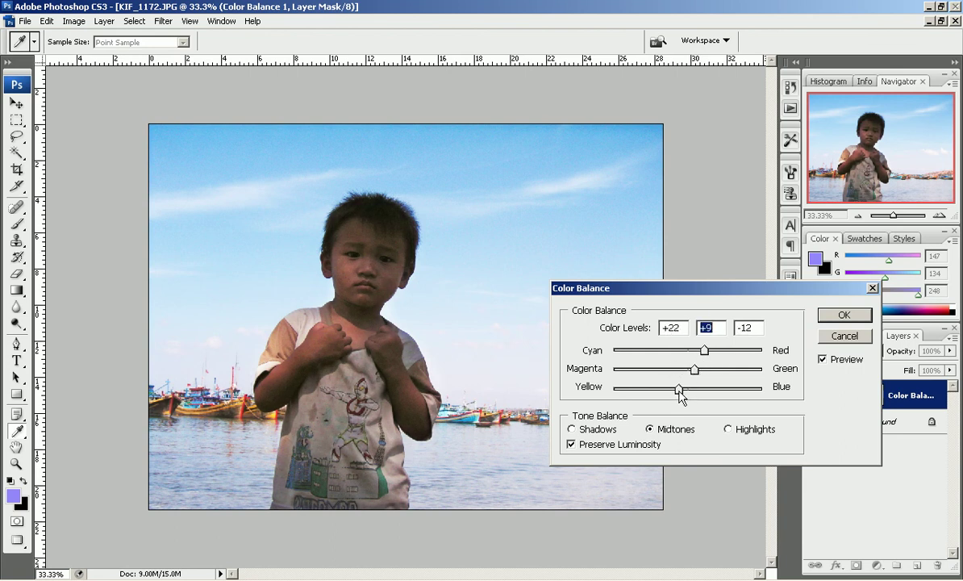
click(739, 429)
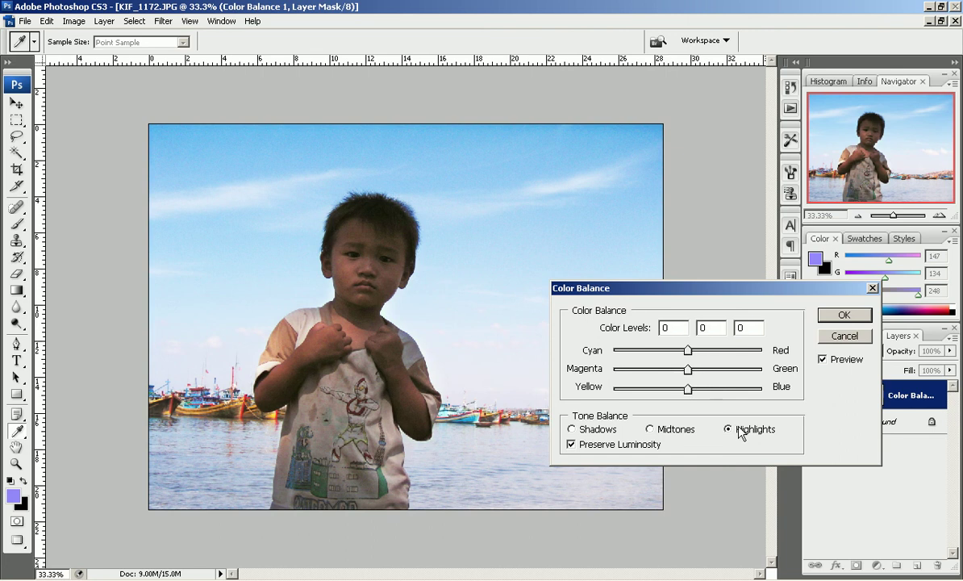
click(703, 357)
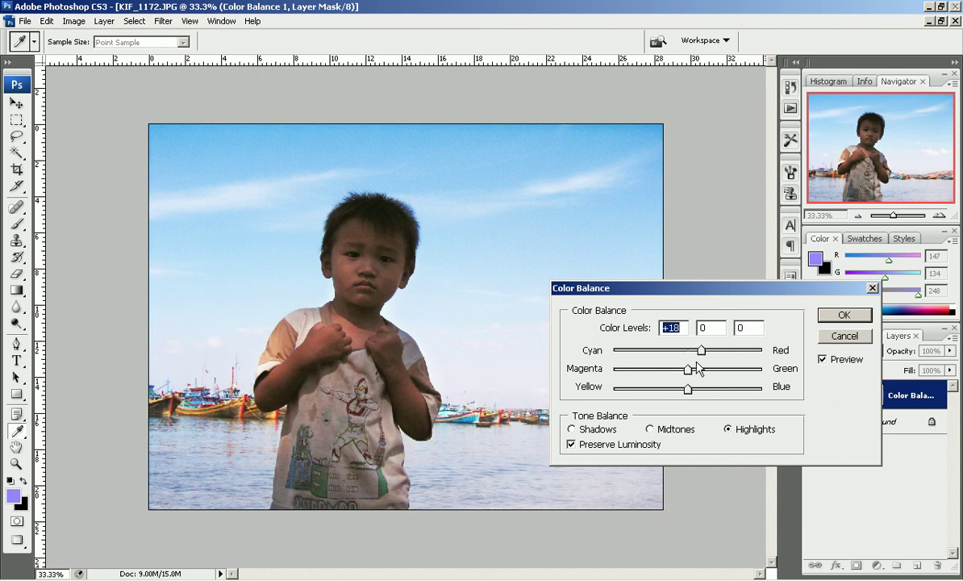
drag(677, 367, 701, 389)
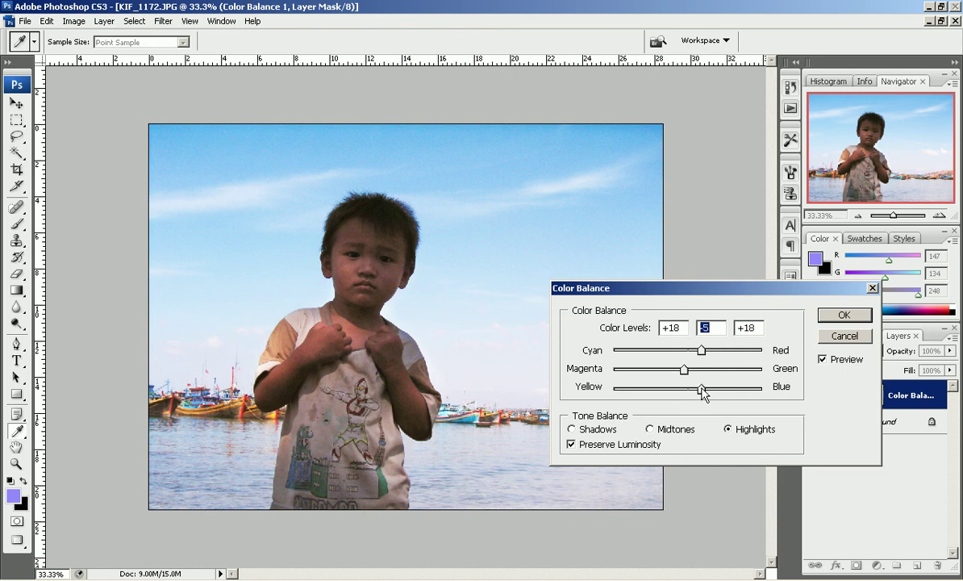
click(683, 392)
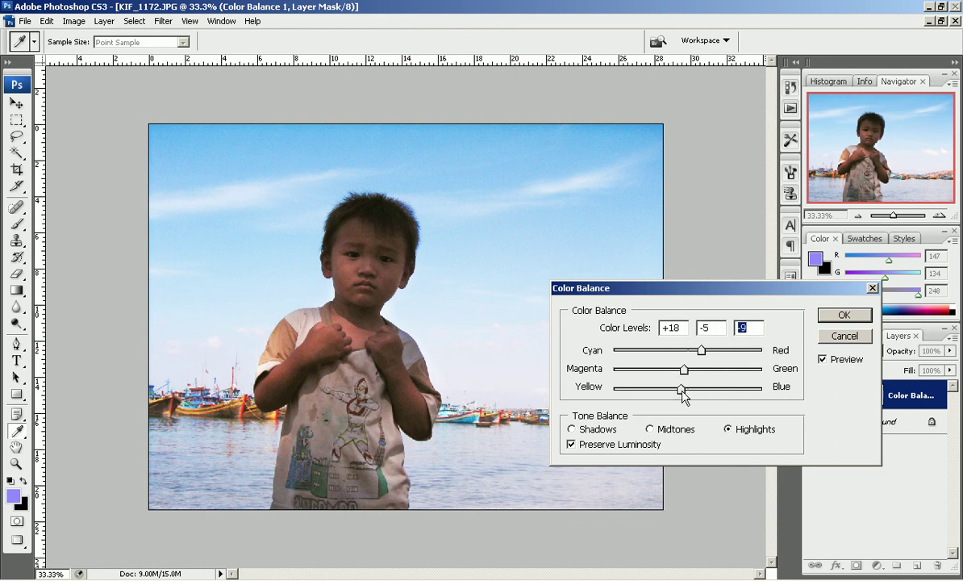
Step: Add a touch of red to the shadows and apply the Color Balance
click(610, 432)
mouse_move(686, 350)
mouse_down()
mouse_move(702, 351)
mouse_move(692, 350)
mouse_up()
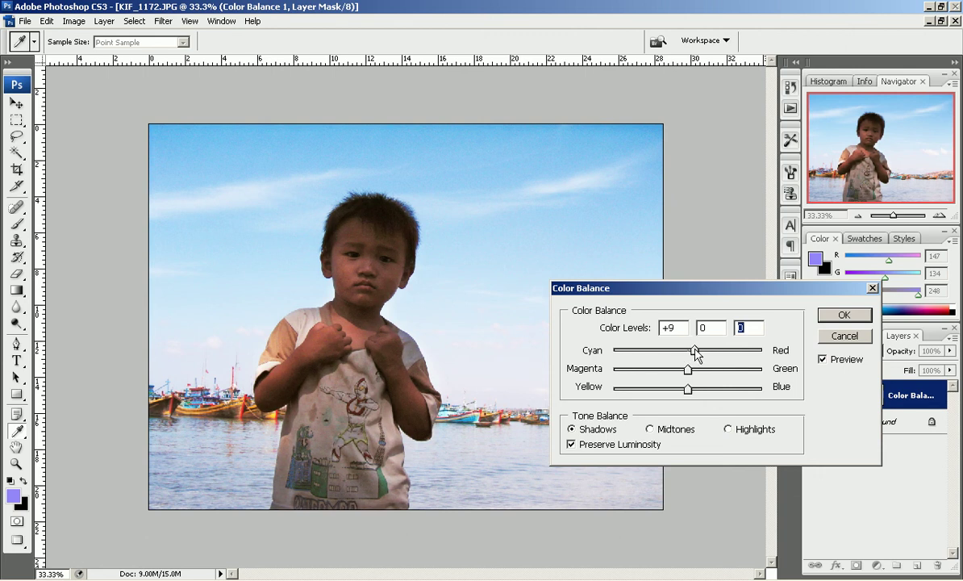
click(838, 314)
key(e)
key(d)
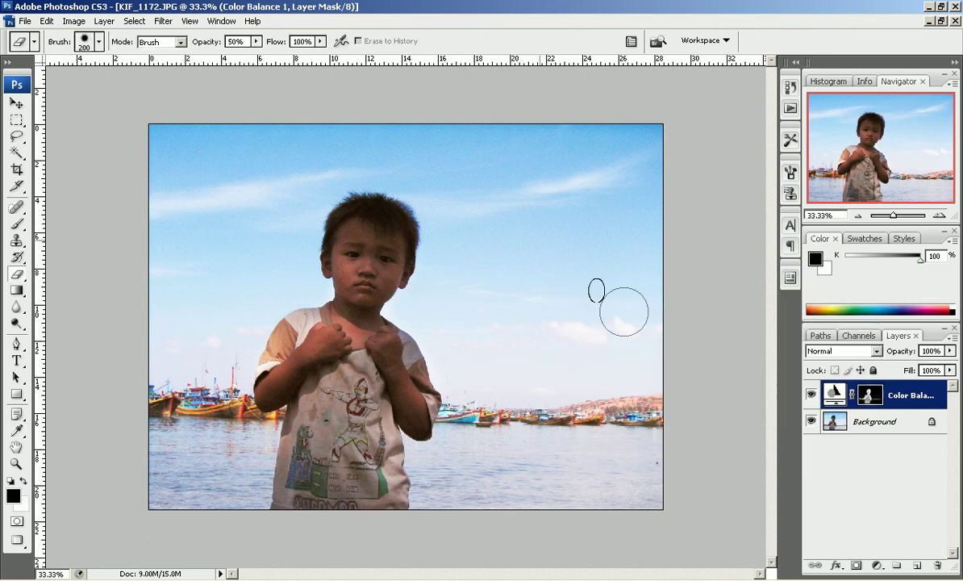
Step: Brighten the boy with a masked Brightness/Contrast layer: Brightness +41, Contrast +25
ctrl+click(866, 402)
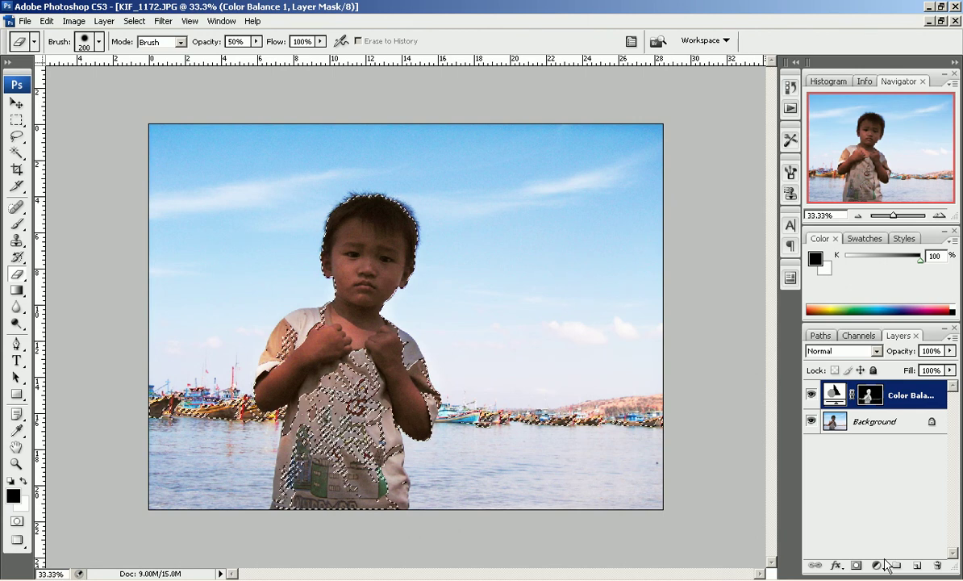
click(878, 566)
click(847, 419)
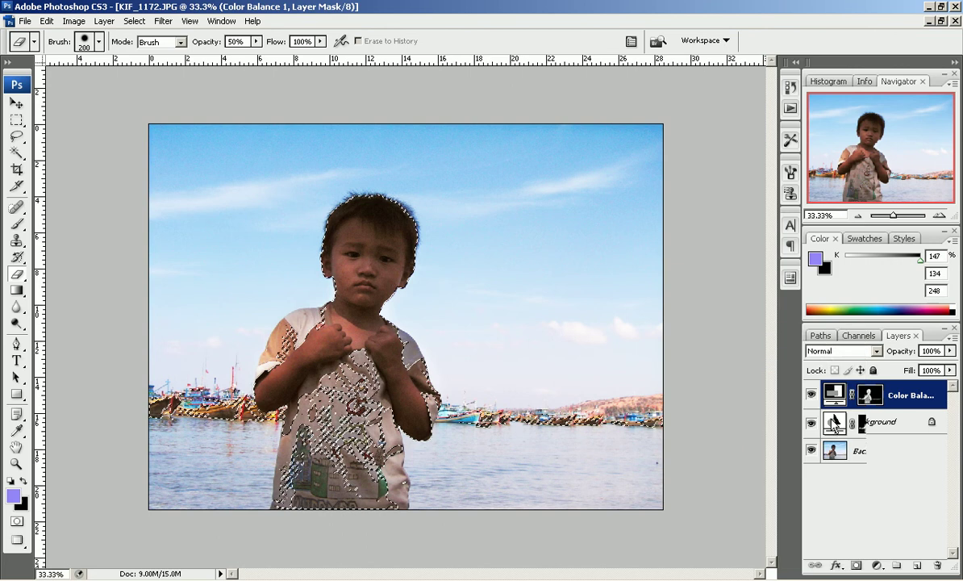
drag(639, 332, 652, 332)
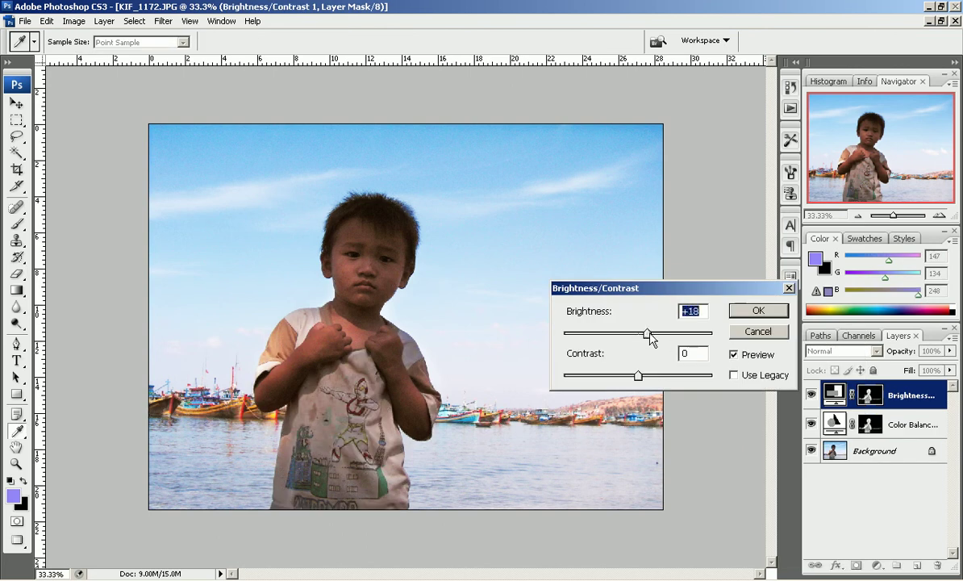
drag(638, 376, 647, 377)
mouse_move(652, 333)
mouse_down()
mouse_move(671, 334)
mouse_move(661, 333)
mouse_up()
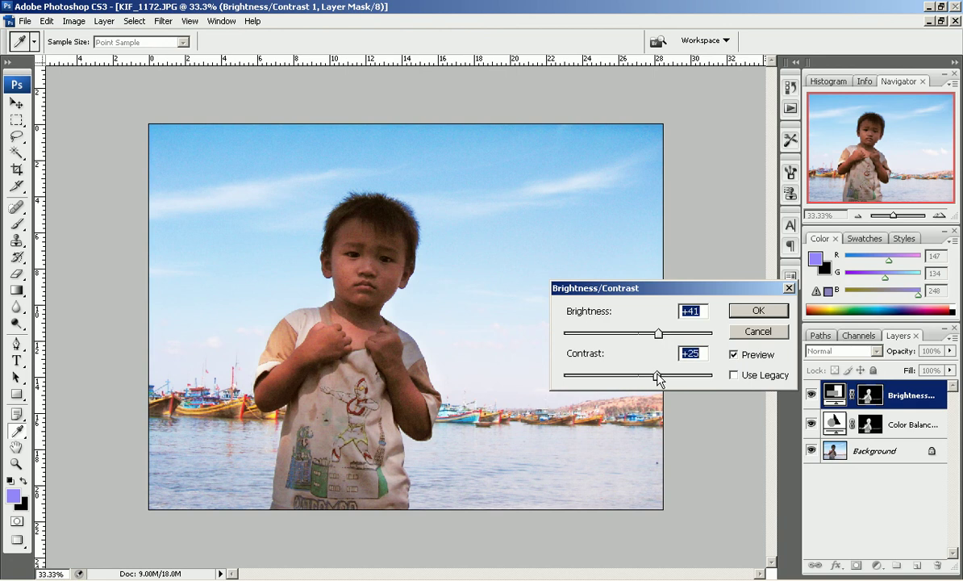
click(757, 309)
Step: Pick the eraser with default black and white colours and bring up the Layers panel menu
key(e)
key(d)
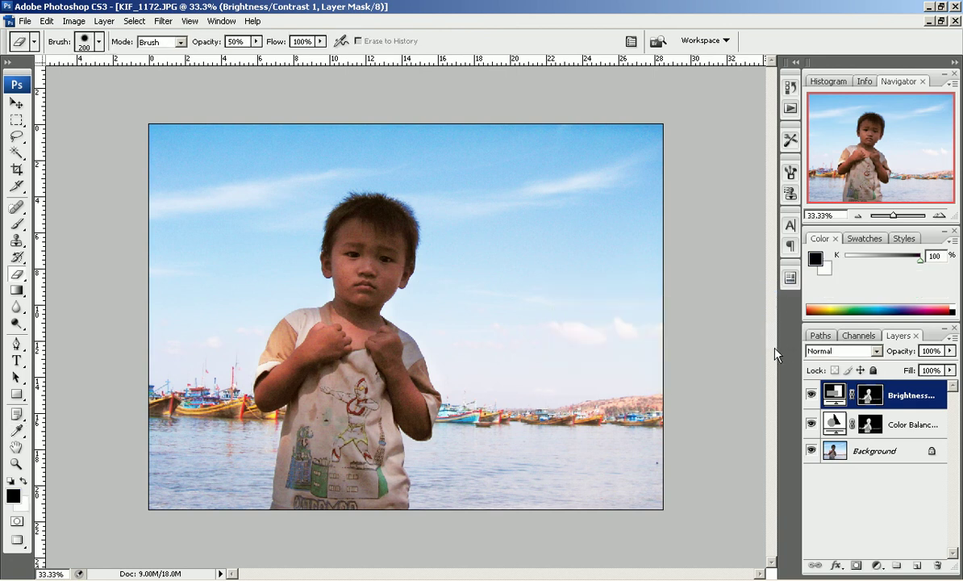
click(952, 339)
Step: Flatten the image, zoom to 16.7%, and shrink it into a floating window
click(803, 274)
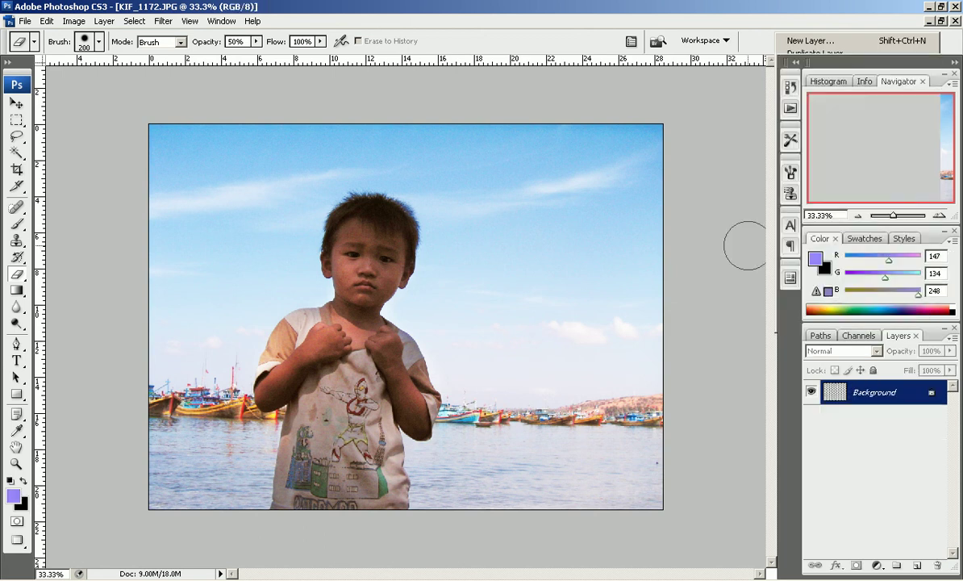
key(ctrl+minus)
key(ctrl+minus)
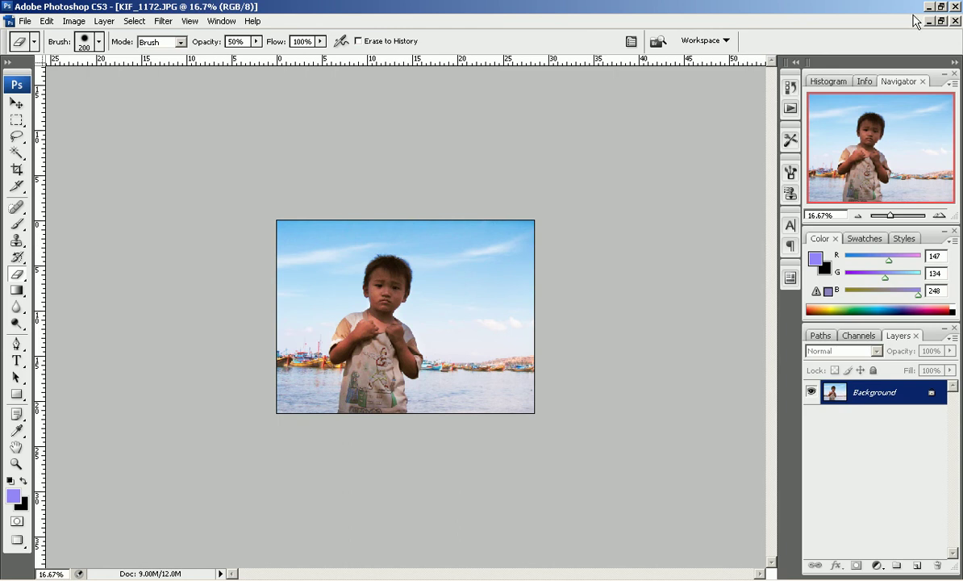
click(941, 21)
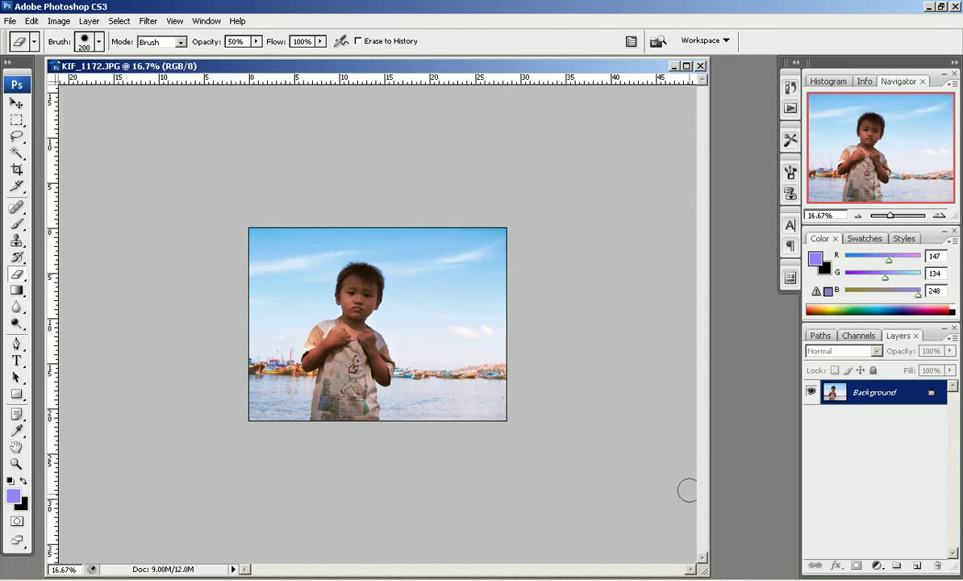
drag(703, 571, 397, 359)
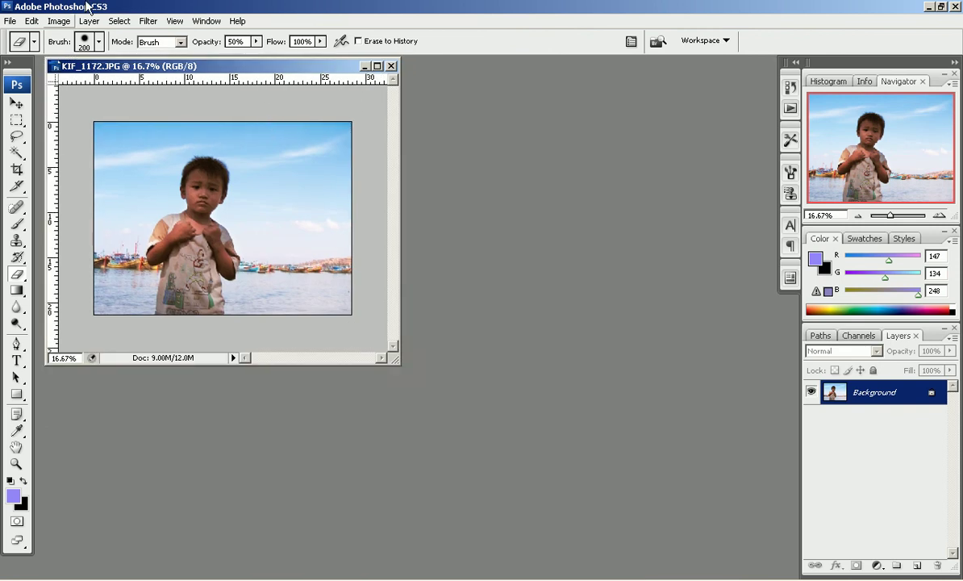
Step: Duplicate it as KIF_1172 copy at 16.7% beside the original, then revert the original
click(59, 21)
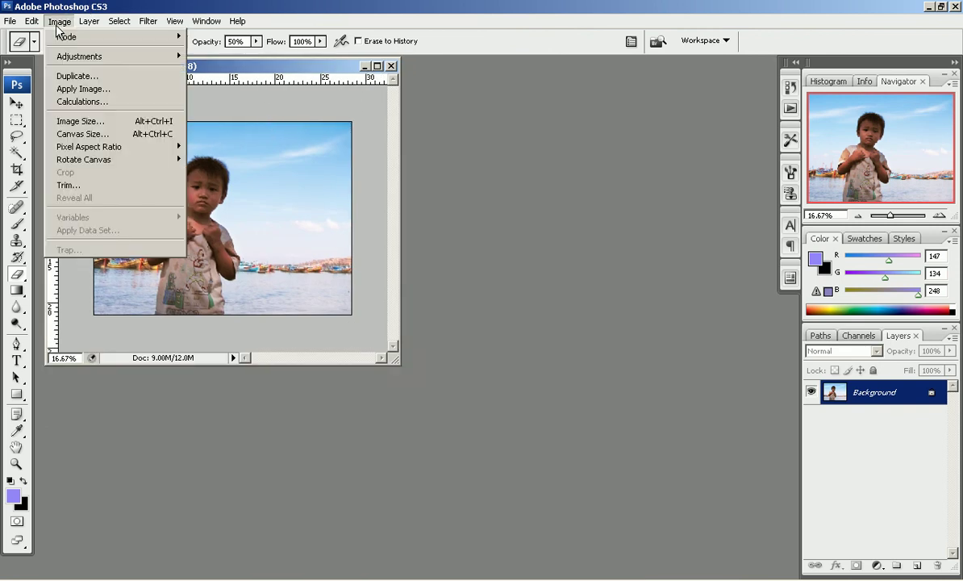
click(82, 77)
click(593, 193)
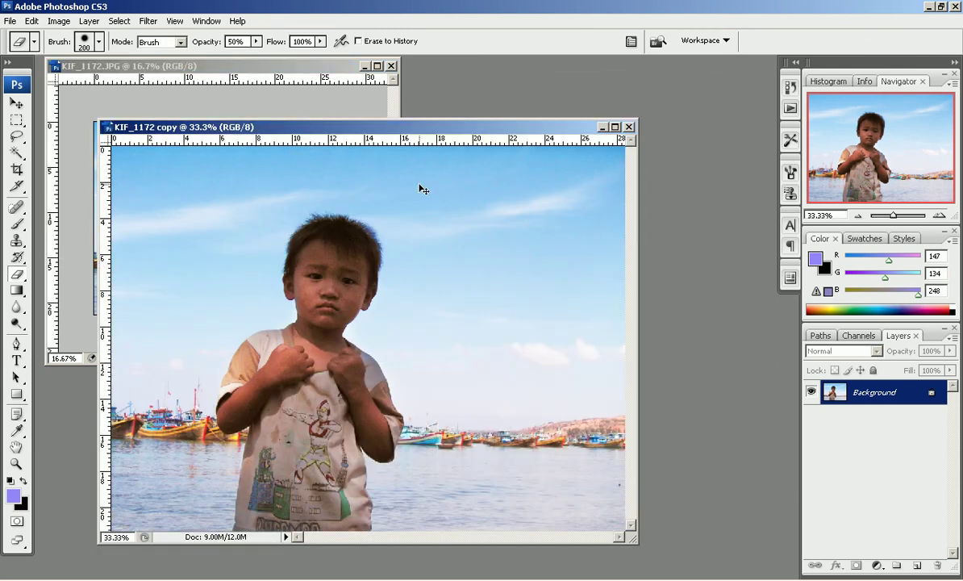
key(ctrl+minus)
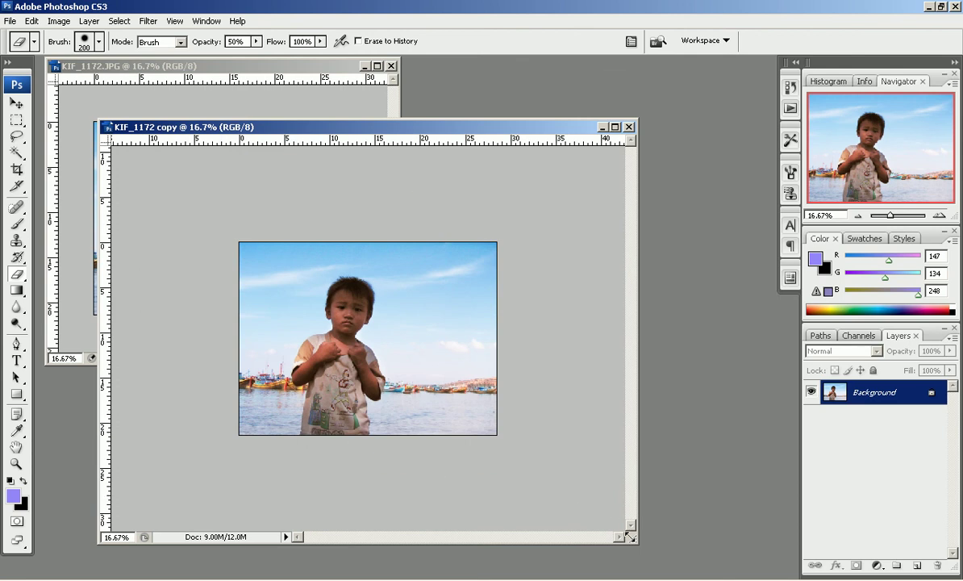
drag(632, 540, 445, 410)
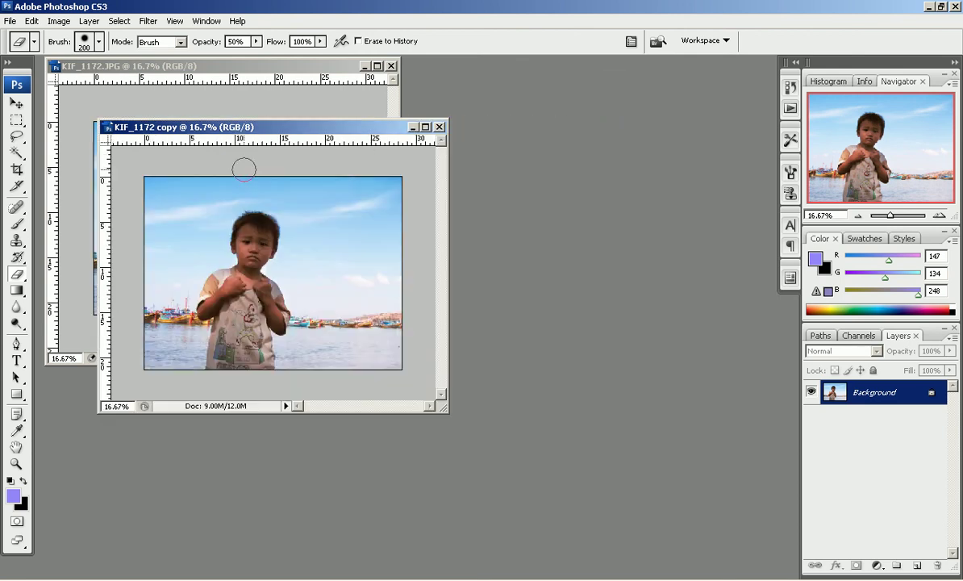
drag(244, 129, 554, 199)
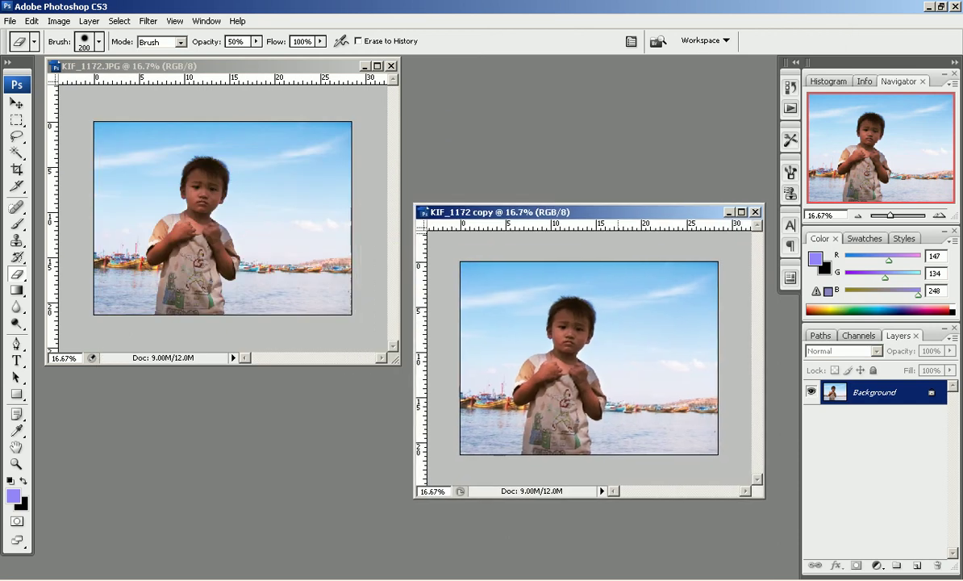
click(169, 64)
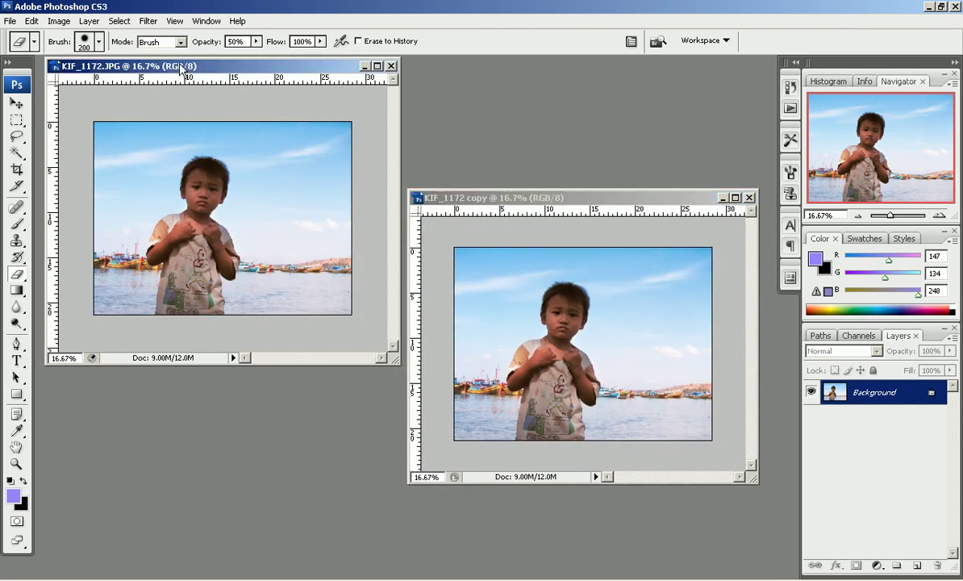
key(ctrl+shift+l)
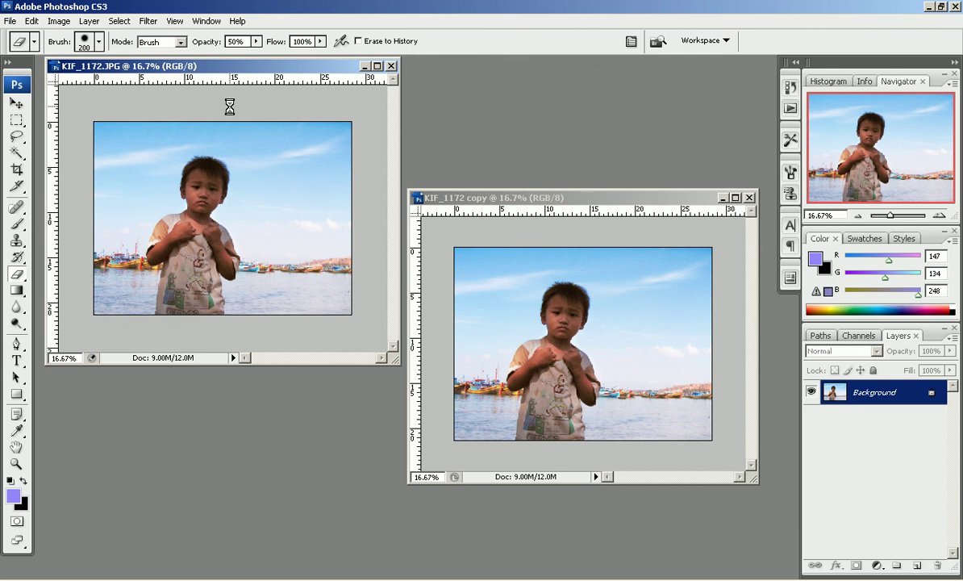